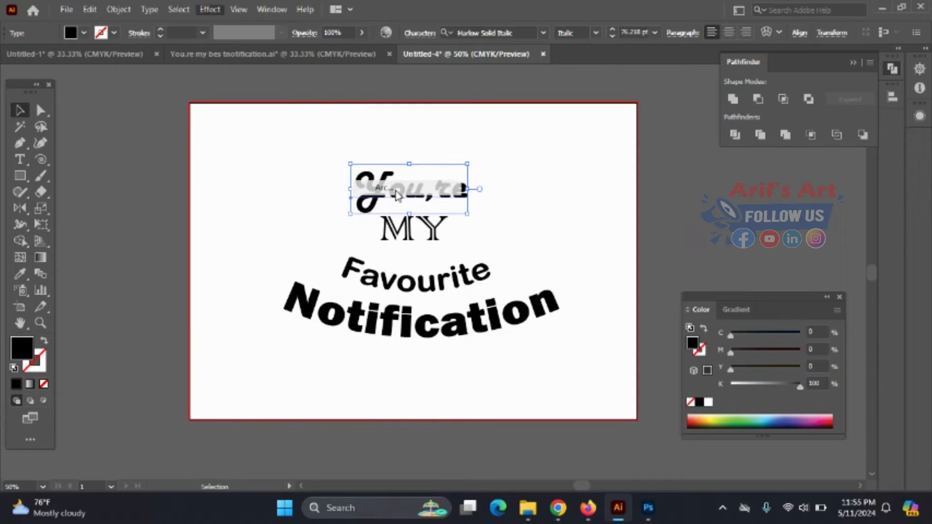
- Bend "You,re" upward with a horizontal Arc warp and shift the word slightly closer to "MY"
left_click_drag(730, 246, 740, 245)
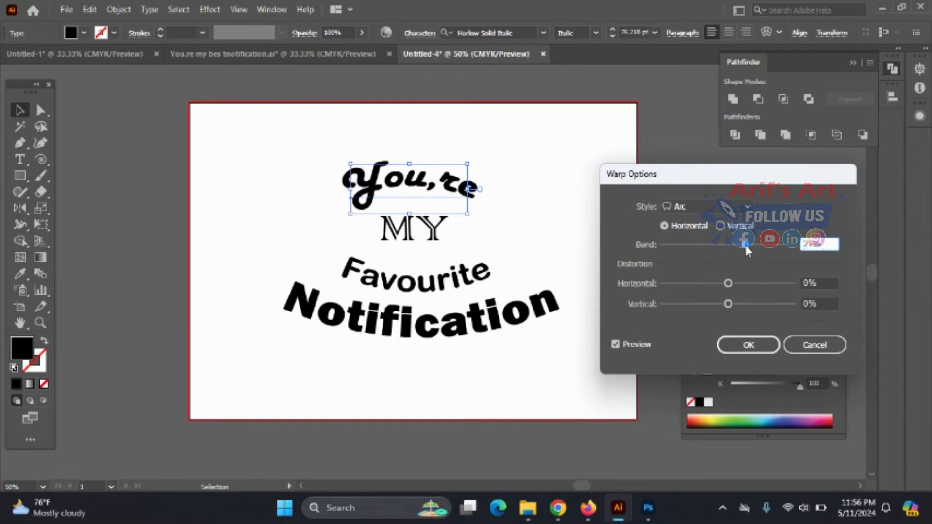
left_click(757, 345)
left_click_drag(455, 196, 455, 195)
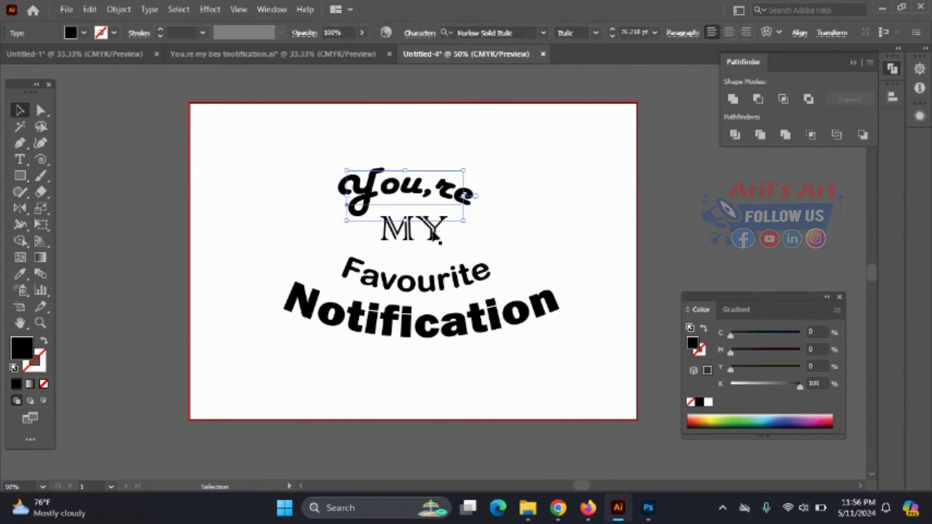
- Move "MY" and the arched "You,re" down closer to "Favourite"
left_click_drag(433, 234, 434, 248)
left_click(481, 236)
left_click_drag(455, 191, 460, 206)
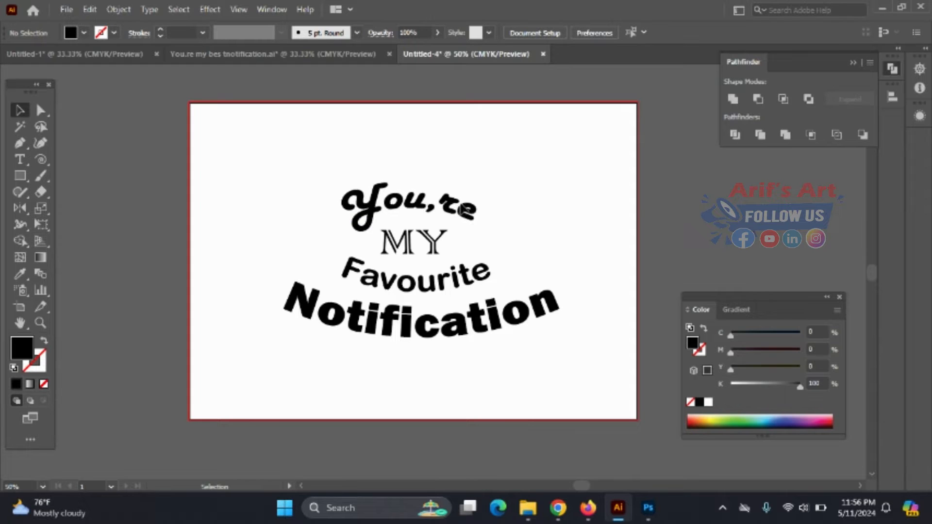
- Scale "Notification" down slightly and tighten the placement of "Favourite" and "MY" above it
left_click(534, 322)
left_click_drag(551, 323, 486, 329)
left_click(500, 267)
left_click_drag(485, 272, 487, 277)
left_click(439, 258)
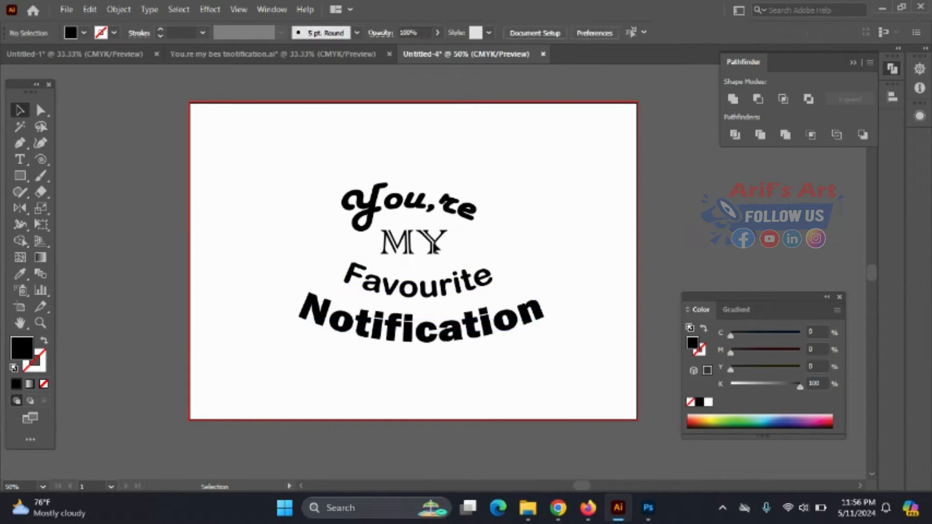
left_click_drag(436, 247, 435, 252)
left_click(506, 240)
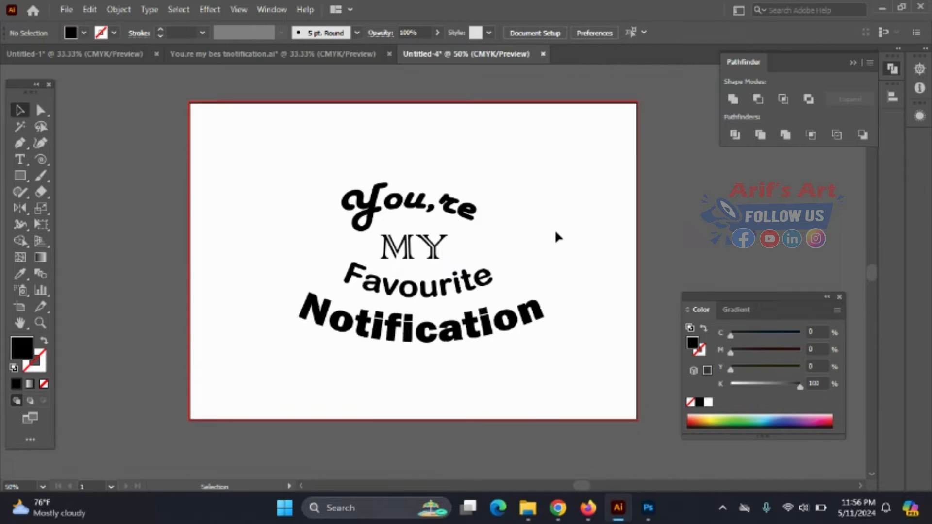
- Convert all four words to outlines and expand their warped appearance
key("ctrl+a")
right_click(425, 247)
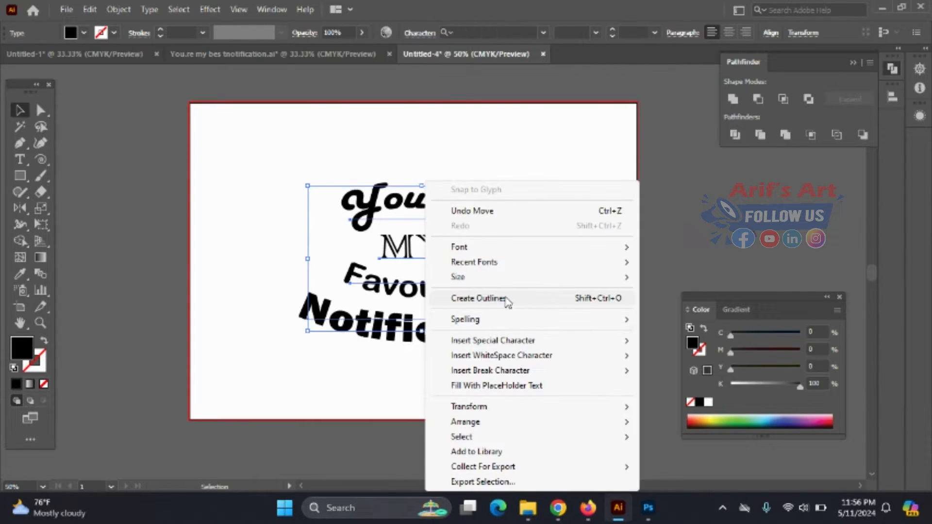
left_click(529, 300)
left_click(122, 8)
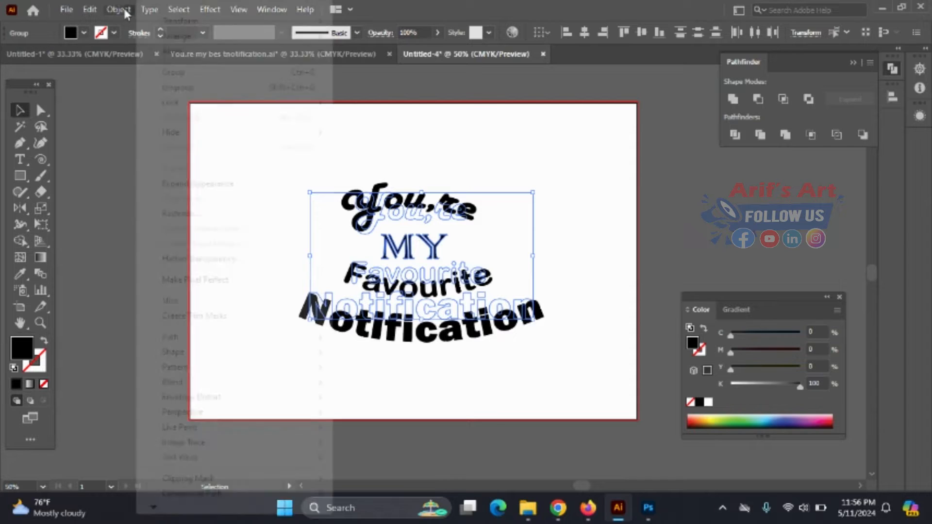
left_click(192, 184)
left_click(624, 263)
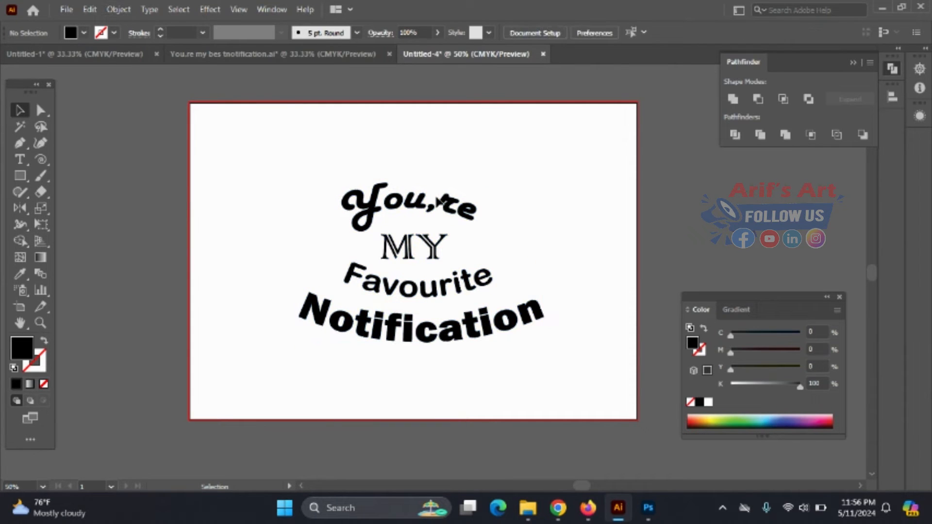
left_click(439, 203)
left_click(443, 297)
left_click(478, 337)
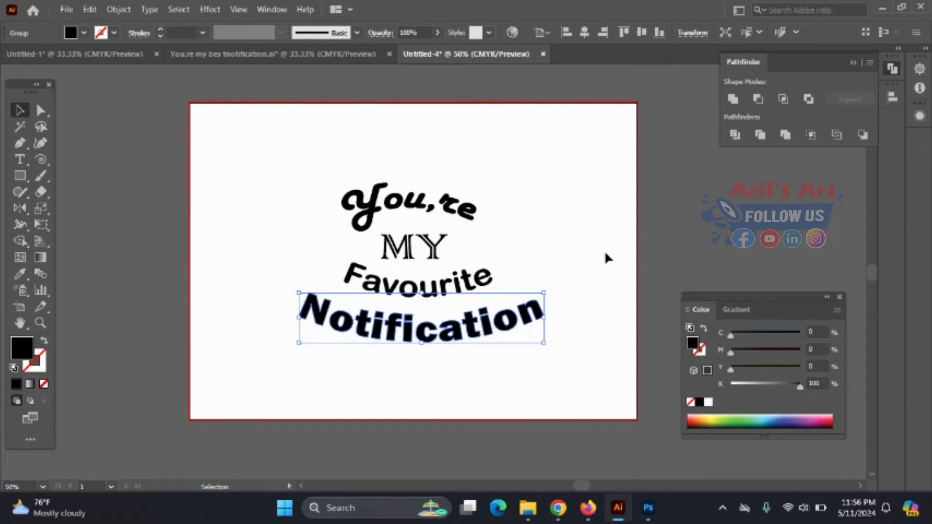
left_click(481, 289)
- Draw a wide rectangle covering "Favourite" and fill it with red
scroll(482, 289, "up", 1)
right_click(20, 176)
left_click(73, 176)
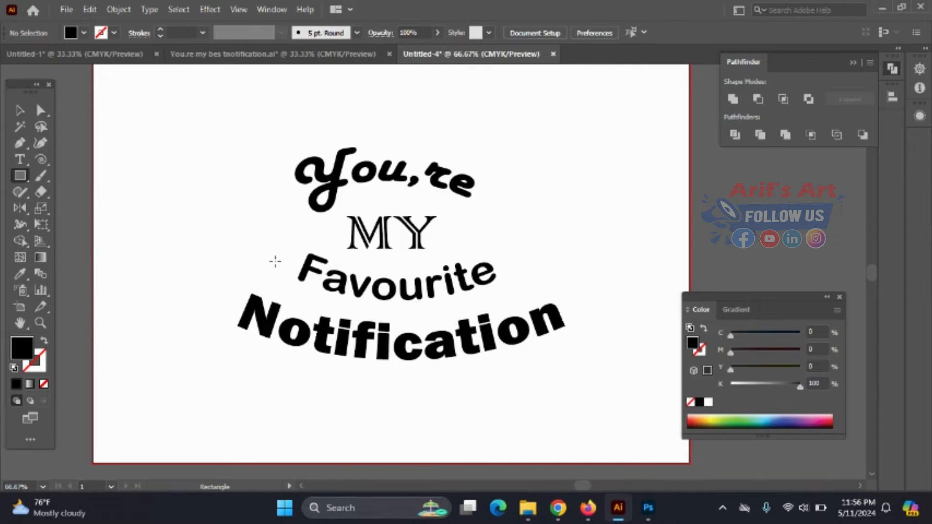
mouse_move(281, 253)
left_mouse_down()
mouse_move(528, 275)
mouse_move(527, 302)
mouse_move(529, 293)
left_mouse_up()
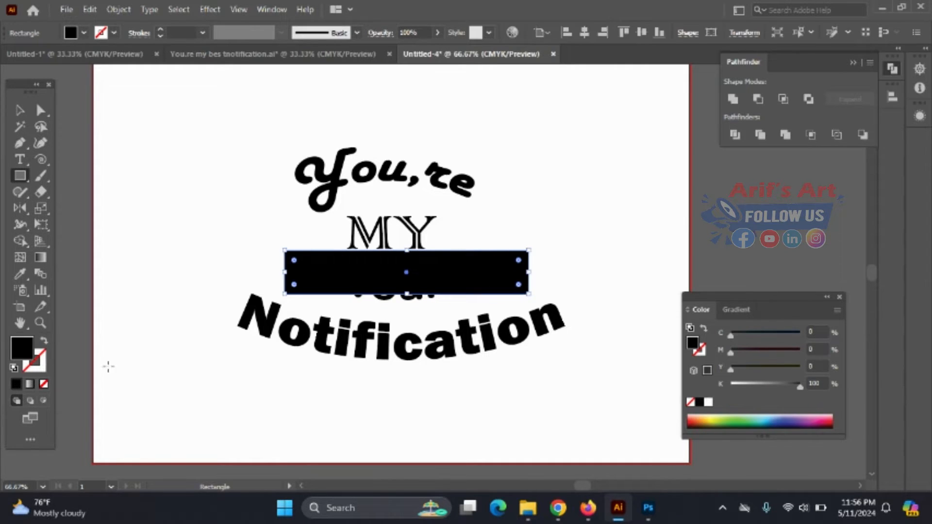
left_click(693, 420)
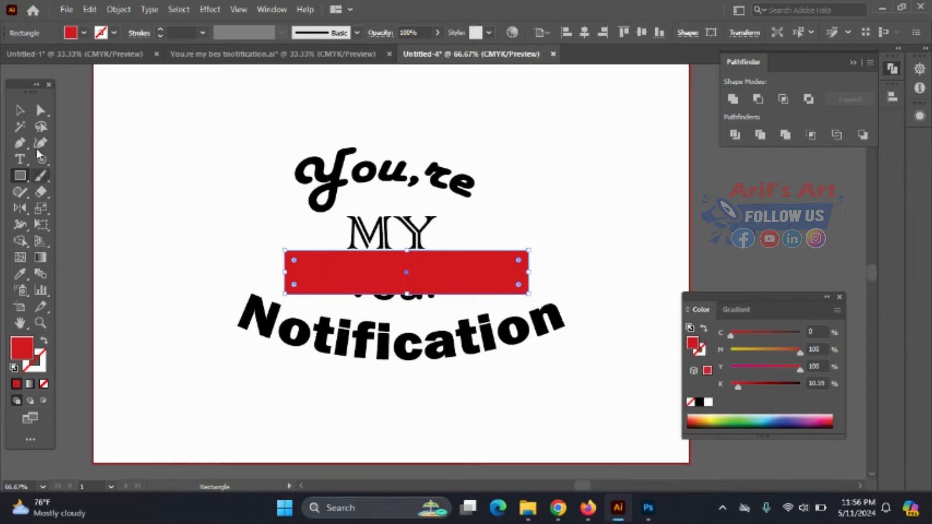
- Bend the red rectangle downward with a horizontal Arc warp and expand its appearance
left_click(209, 9)
mouse_move(301, 183)
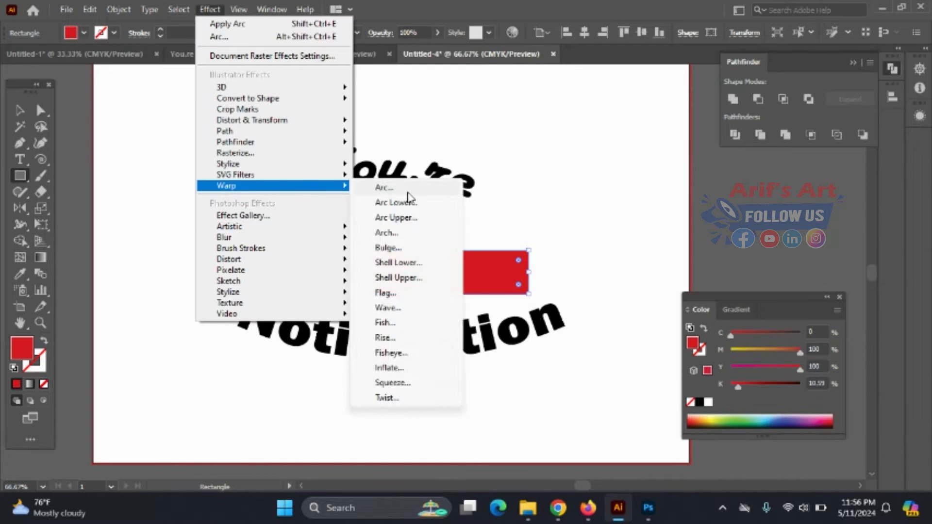
left_click(381, 185)
left_click_drag(725, 245, 702, 244)
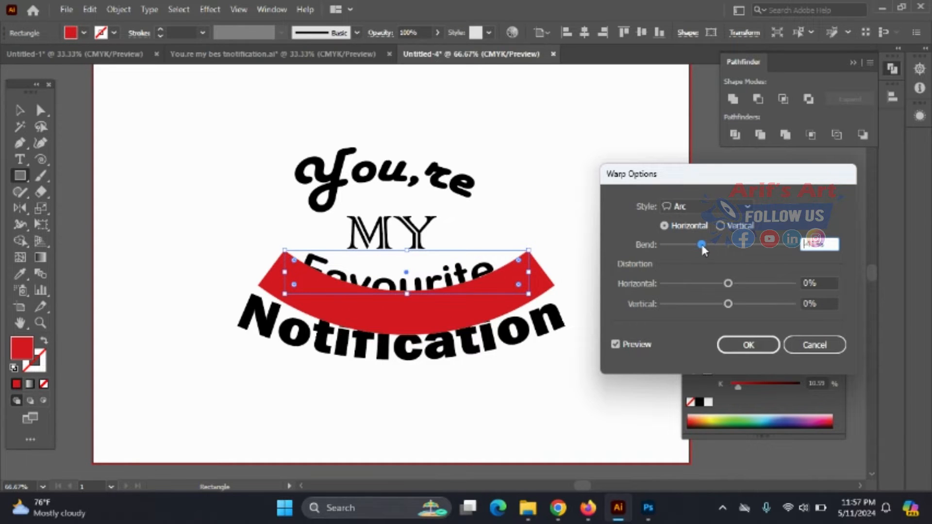
left_click(749, 346)
left_click(118, 10)
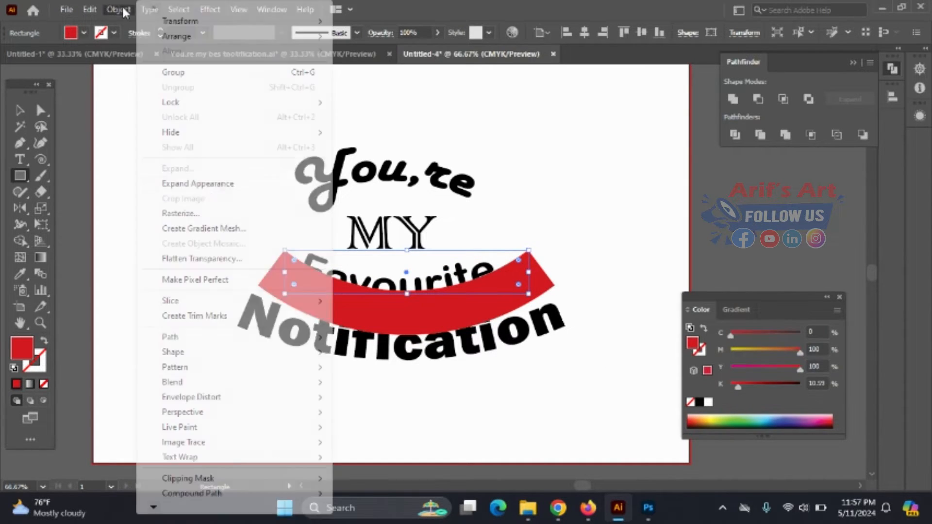
left_click(208, 185)
- Move the curved red banner up over "Favourite", clear of "Notification"
left_click(24, 116)
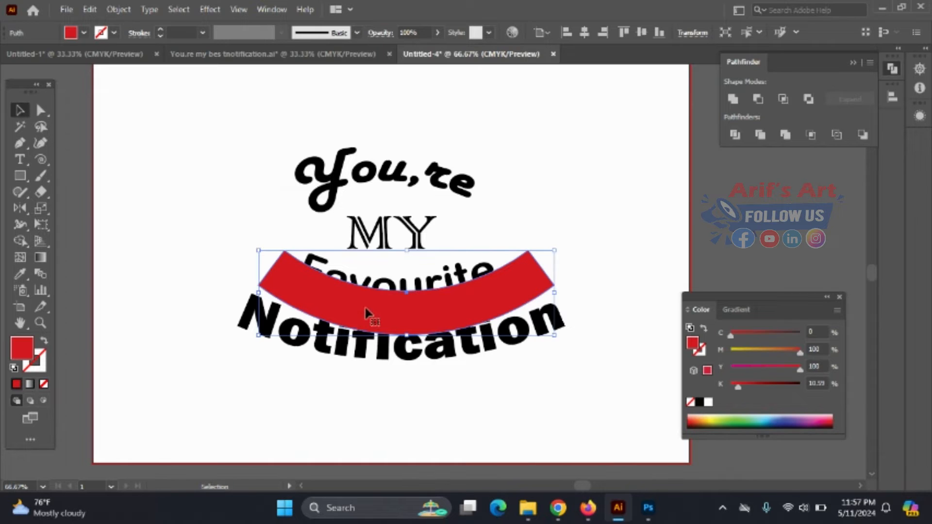
left_click_drag(366, 314, 359, 287)
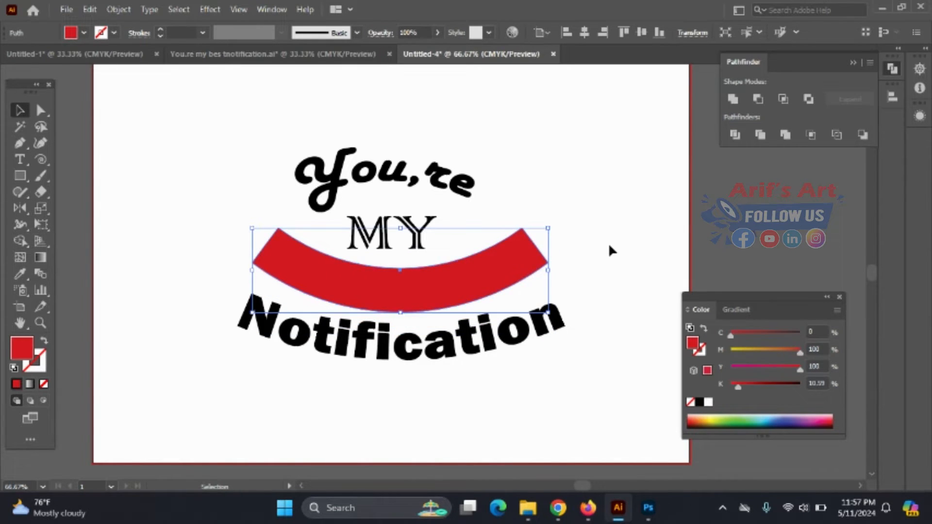
left_click(610, 250)
- Add an anchor point midway along each short end of the red banner
scroll(391, 298, "up", 1)
left_click(392, 298)
left_click(41, 111)
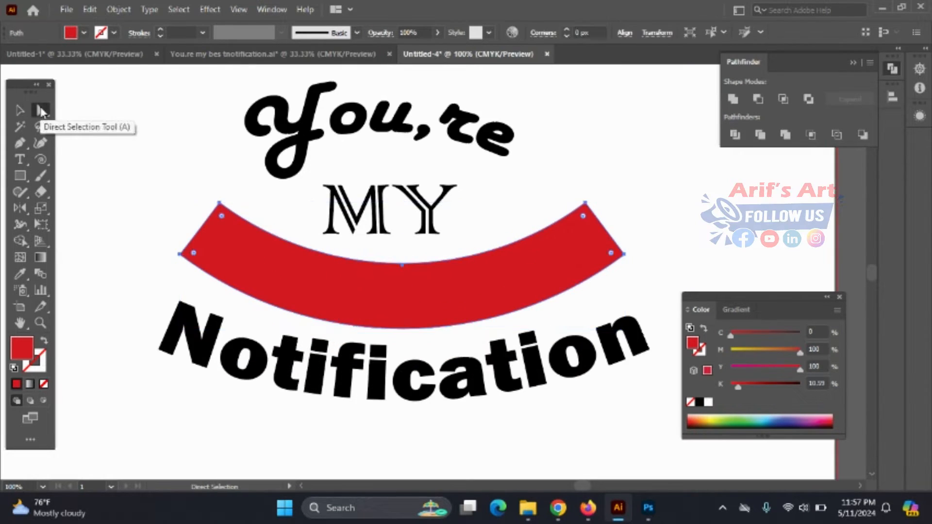
left_click(19, 143)
left_click(72, 157)
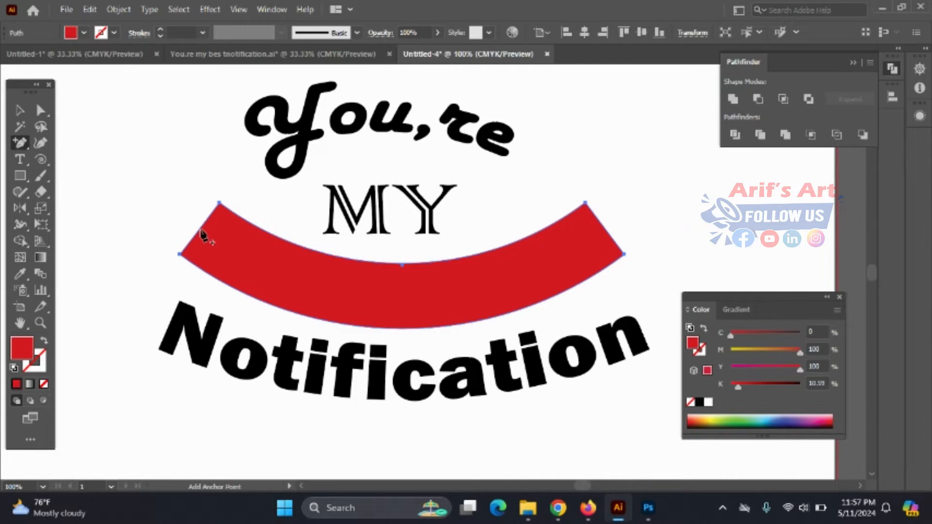
left_click(201, 233)
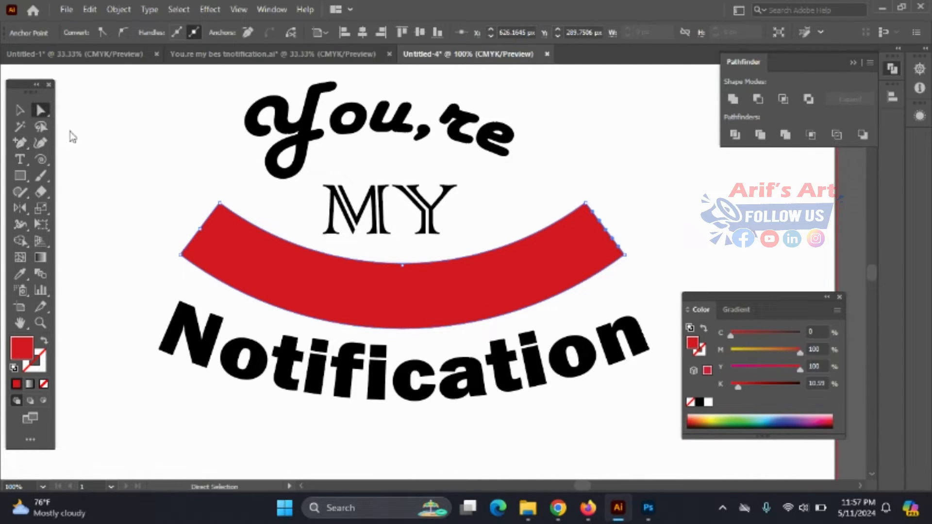
- Pull the middle anchor points of both banner ends inward to form curved ribbon notches
left_click_drag(201, 233, 226, 250)
left_click(606, 230)
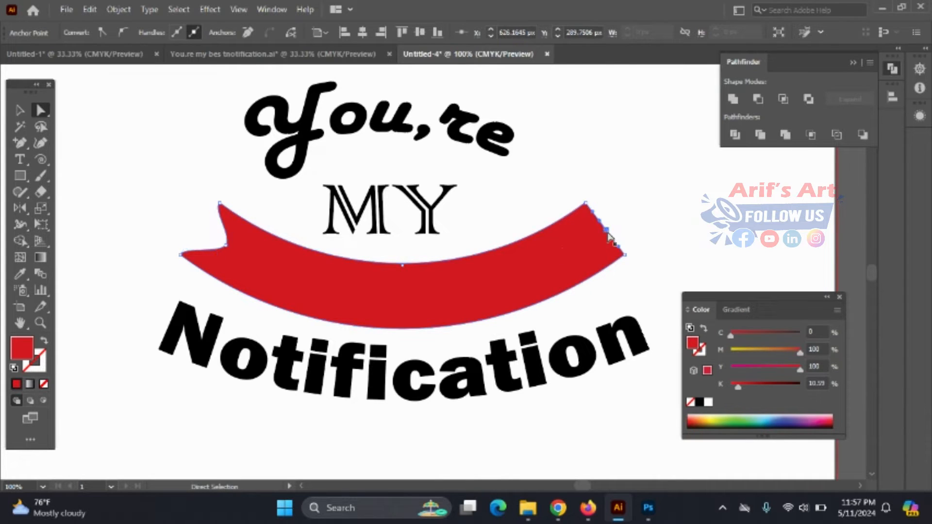
left_click_drag(607, 230, 587, 248)
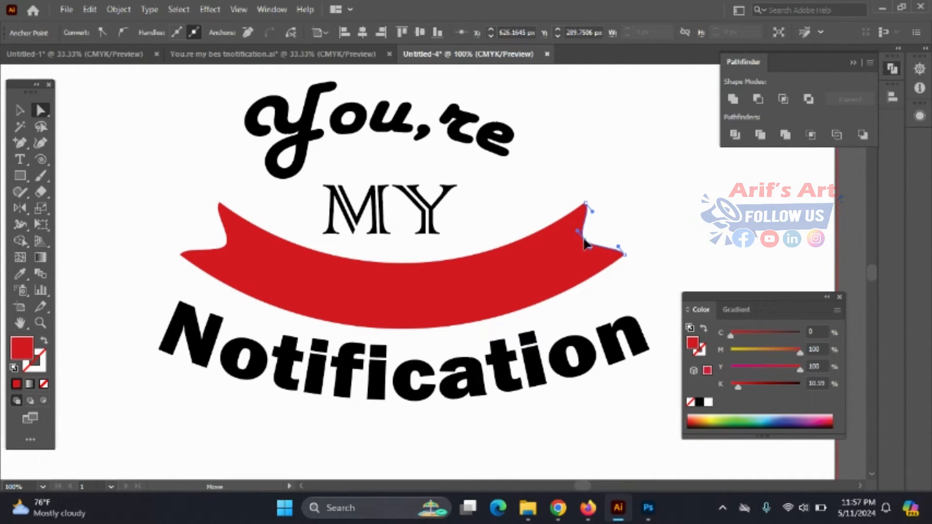
left_click(672, 219)
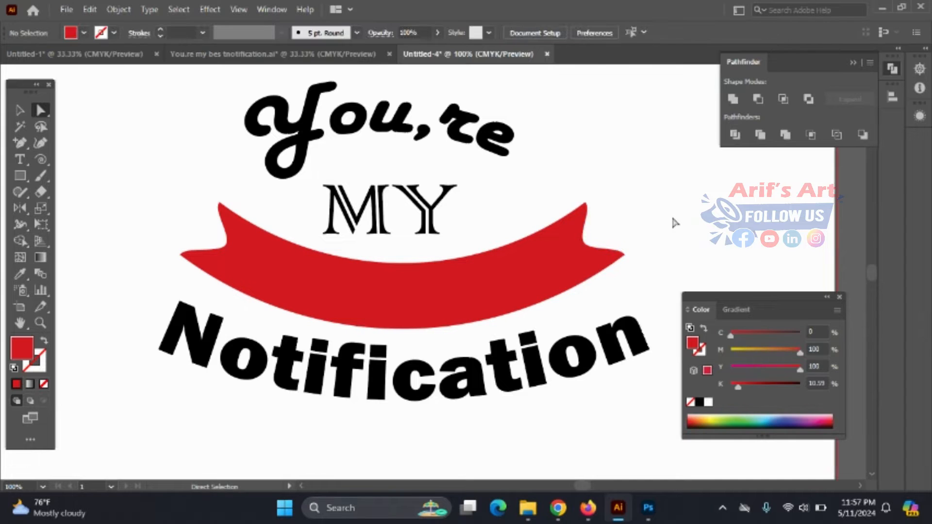
- Place the red ribbon behind the word "Favourite"
left_click(510, 273)
left_click(18, 106)
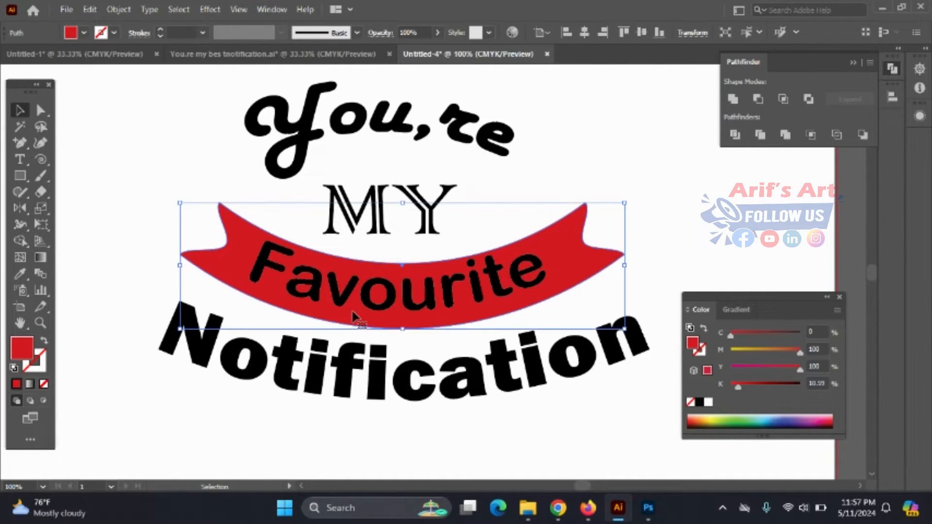
left_click(121, 199)
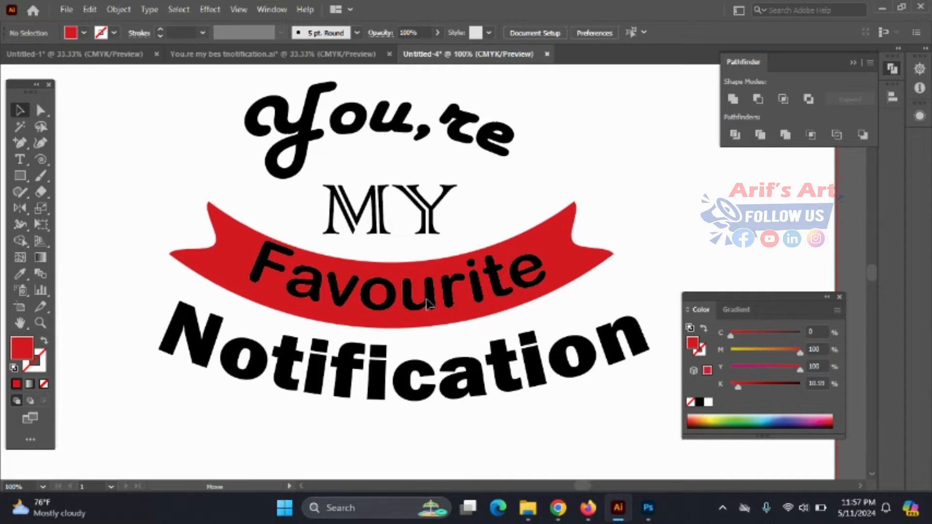
- Reposition the red ribbon and scale it down to fit centred around "Favourite"
left_click_drag(427, 304, 435, 298)
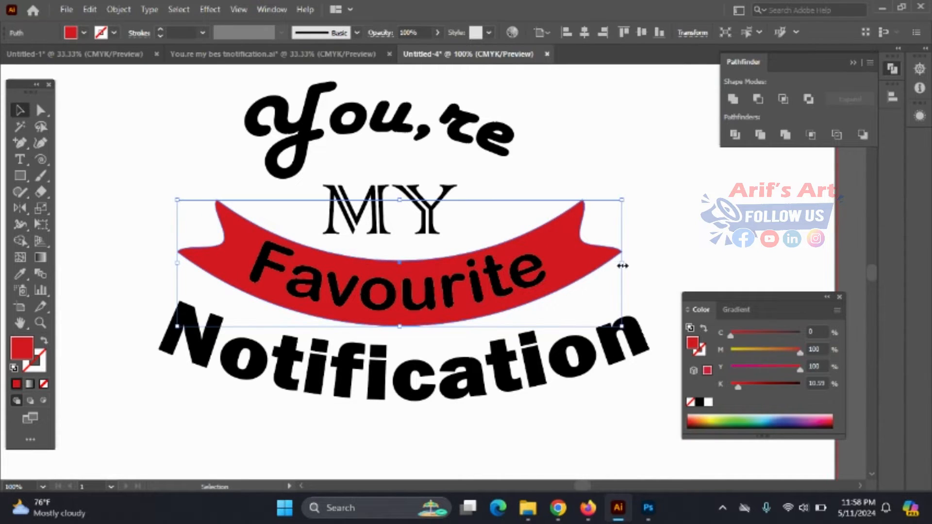
left_click_drag(623, 330, 573, 265)
left_click(628, 242)
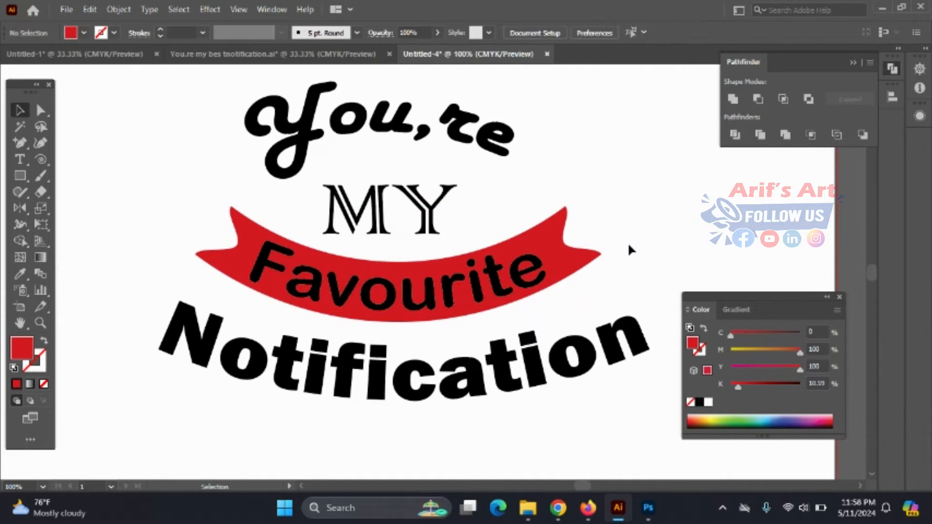
scroll(628, 242, "down", 3)
scroll(626, 233, "up", 3)
scroll(525, 276, "down", 2)
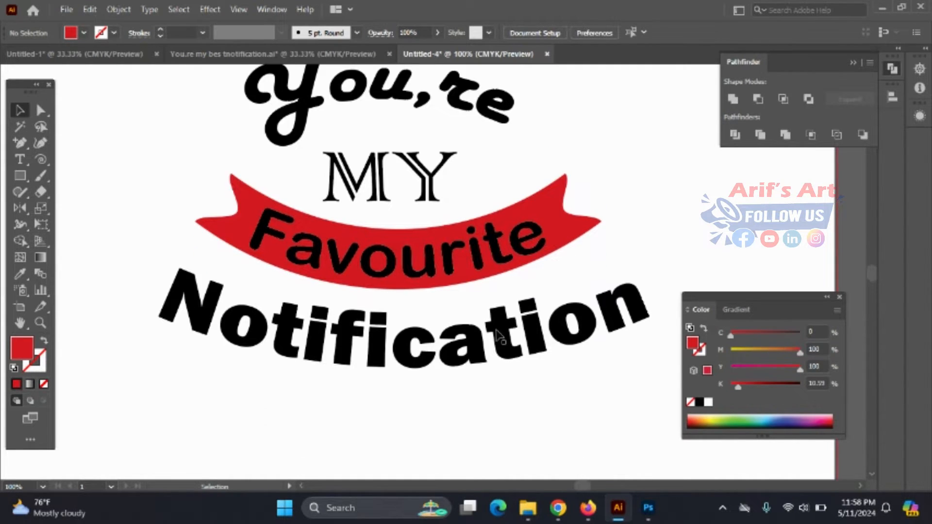
left_click(498, 331)
left_click(690, 255)
- Recolour "Favourite" white by sampling the blank artboard with the Eyedropper
scroll(516, 347, "up", 3)
left_click(448, 313)
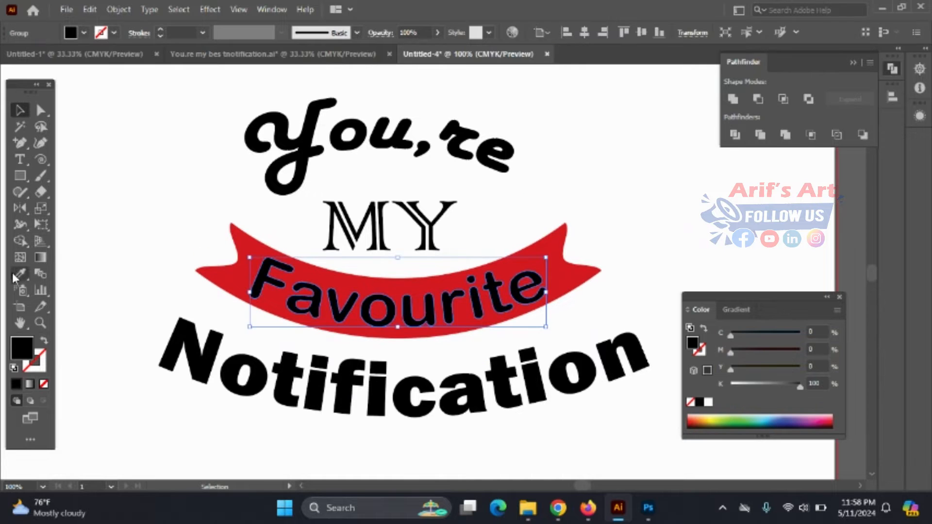
left_click(19, 274)
left_click(80, 248)
left_click(20, 110)
left_click(99, 154)
- Draw a slanted four-sided black shape with the Pen tool that extends the left stem of the "r" in "You,re" downward
scroll(620, 353, "up", 4)
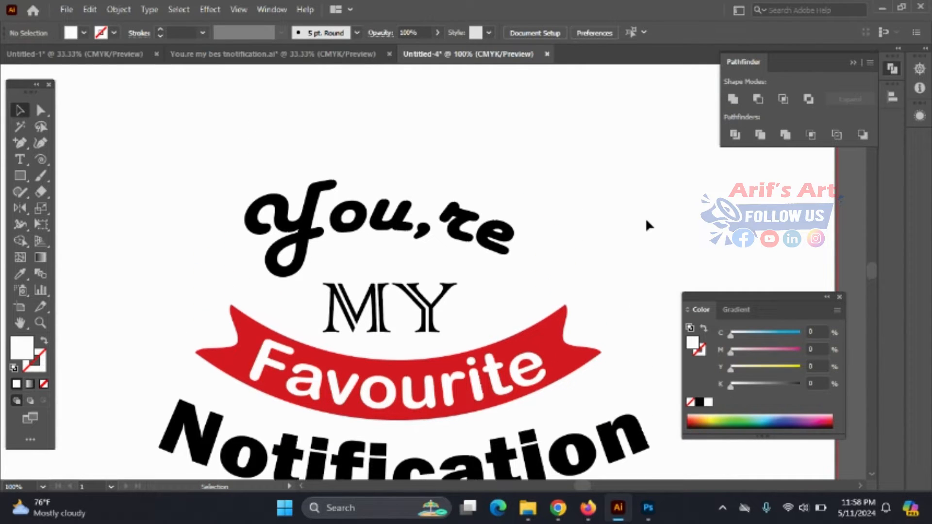
scroll(645, 217, "down", 2)
left_click(443, 176)
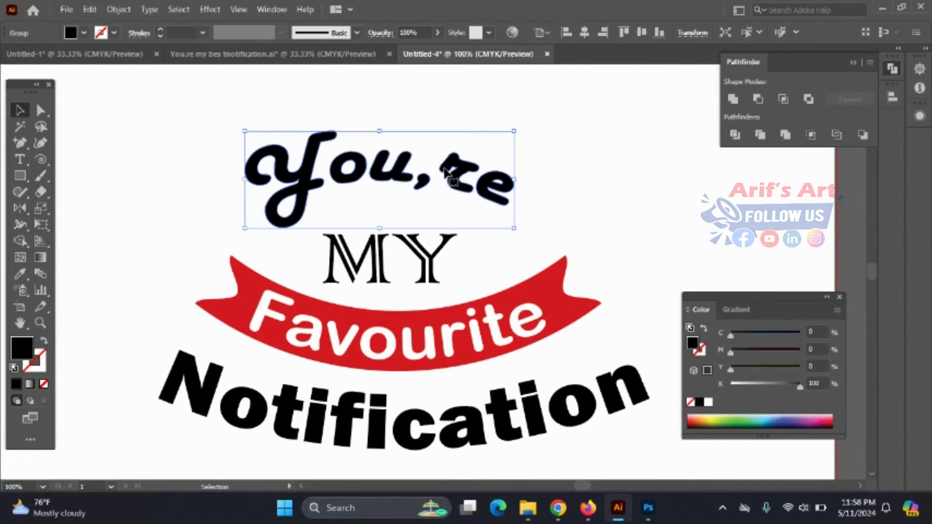
key("ctrl+plus")
key("ctrl+plus")
key("ctrl+plus")
key("ctrl+plus")
left_click(19, 143)
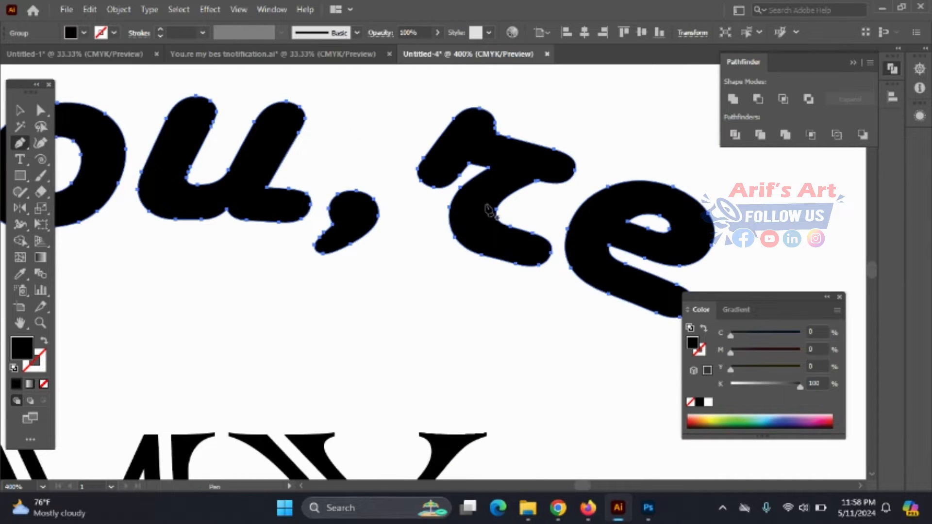
left_click(389, 208)
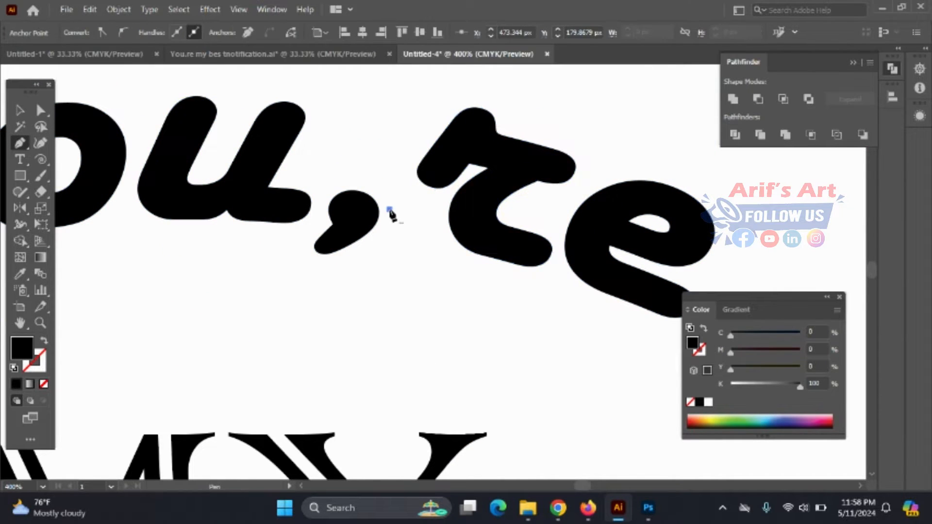
left_click(433, 145)
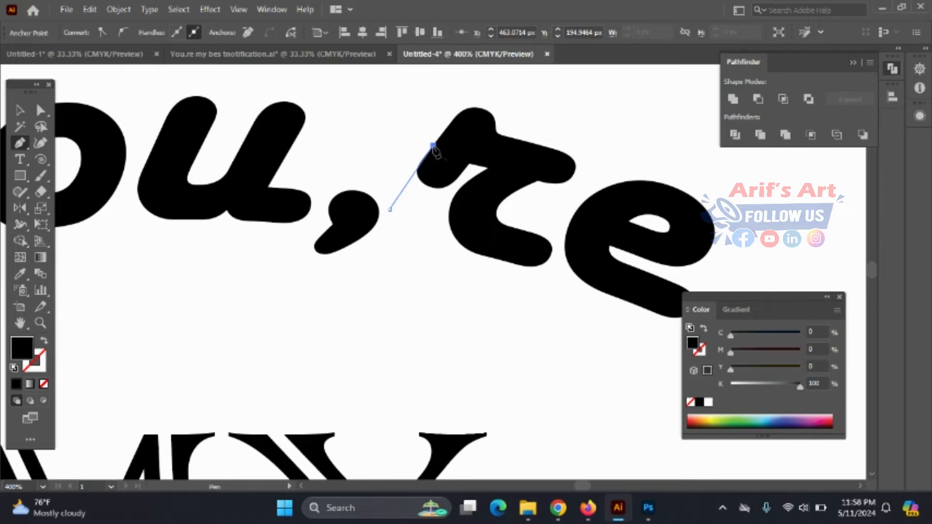
left_click(465, 166)
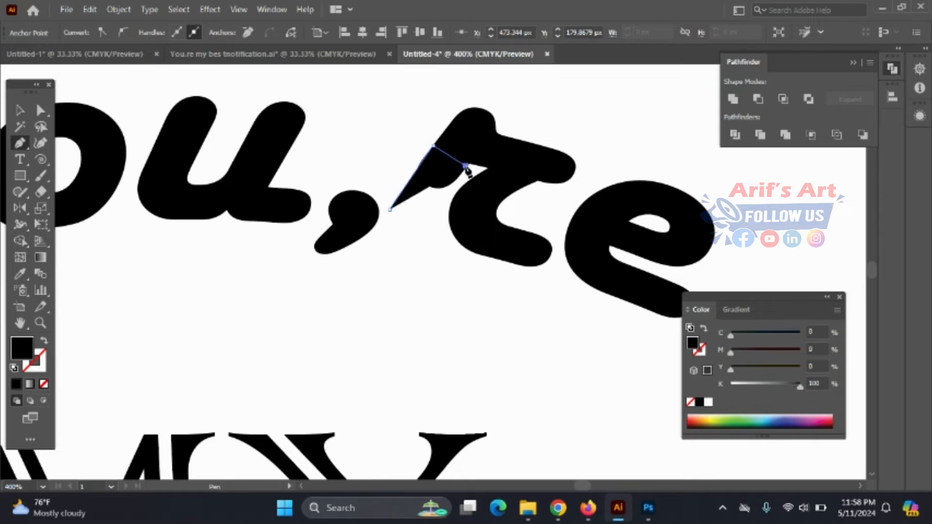
left_click(424, 234)
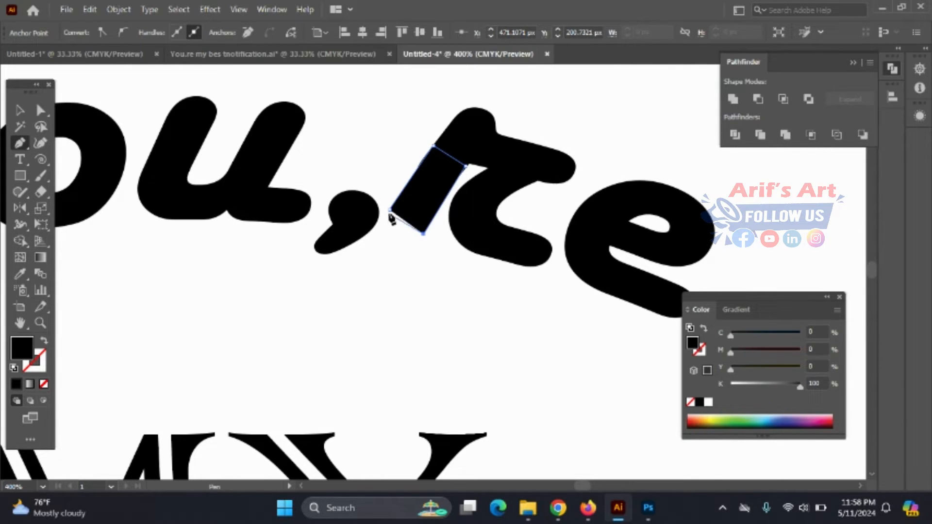
left_click(386, 218)
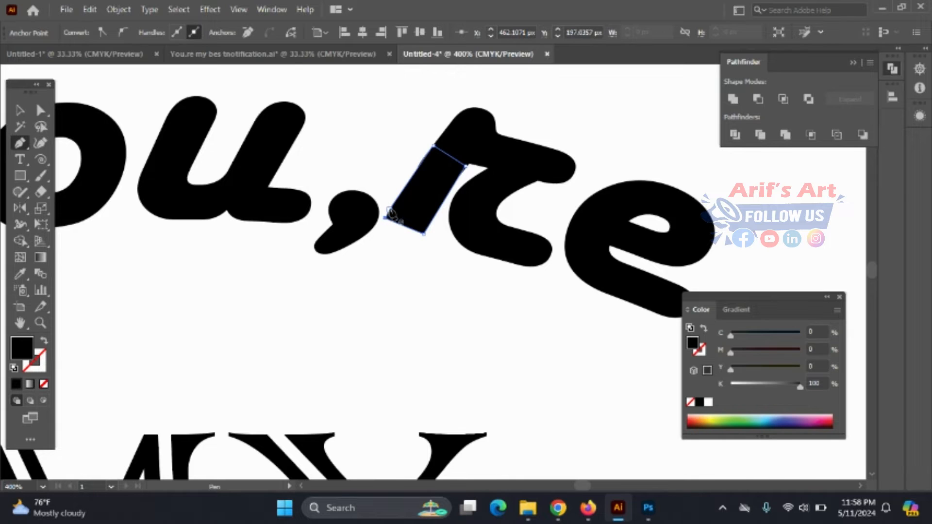
left_click(19, 110)
key("ctrl+a")
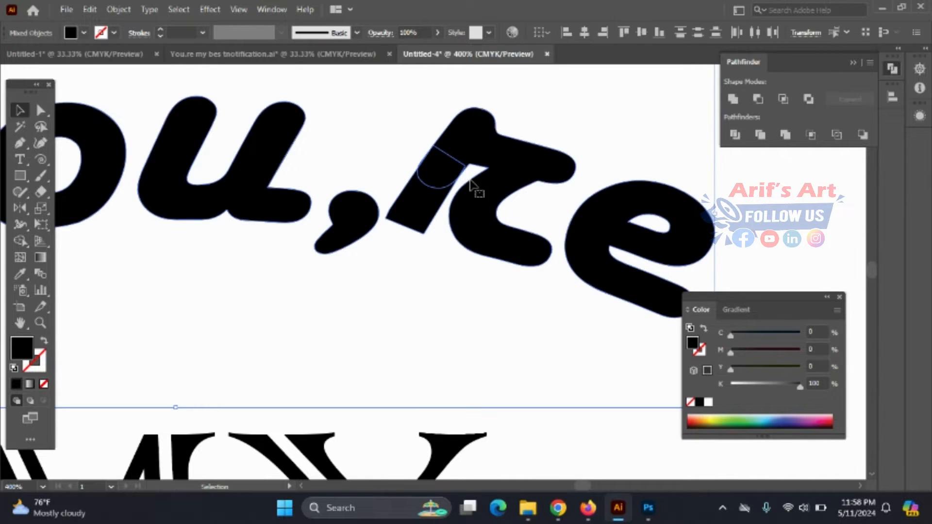
left_click(19, 259)
left_click(466, 151)
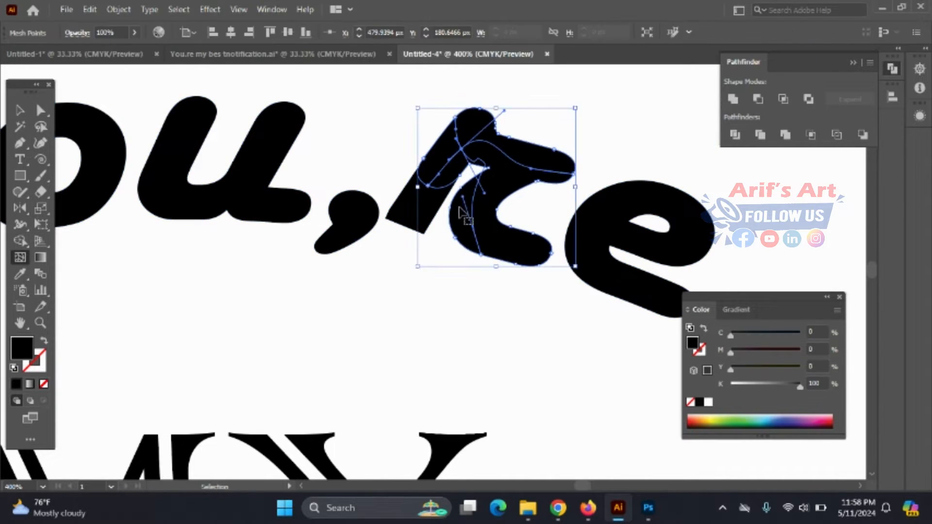
key("ctrl+z")
key("v")
left_click(263, 283)
- Ungroup the "You,re" lettering fully so that its letters become separate objects
key("ctrl+minus")
key("ctrl+minus")
key("ctrl+minus")
key("ctrl+minus")
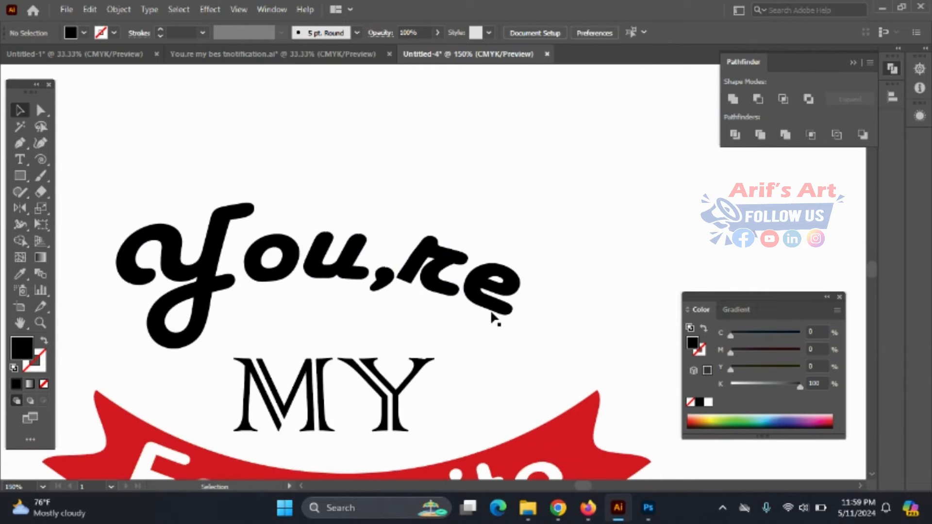
left_click_drag(439, 284, 440, 286)
right_click(424, 280)
left_click(472, 159)
left_click(478, 214)
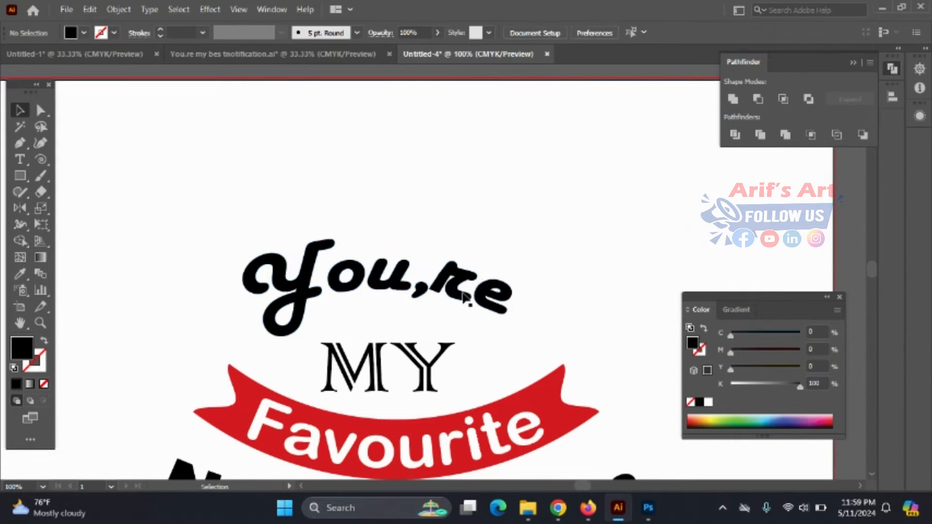
left_click(464, 293)
right_click(463, 293)
left_click(514, 167)
left_click(490, 199)
- Merge the drawn stem extension with the "r" of "You,re" using the Shape Builder tool
left_click_drag(441, 241, 439, 286)
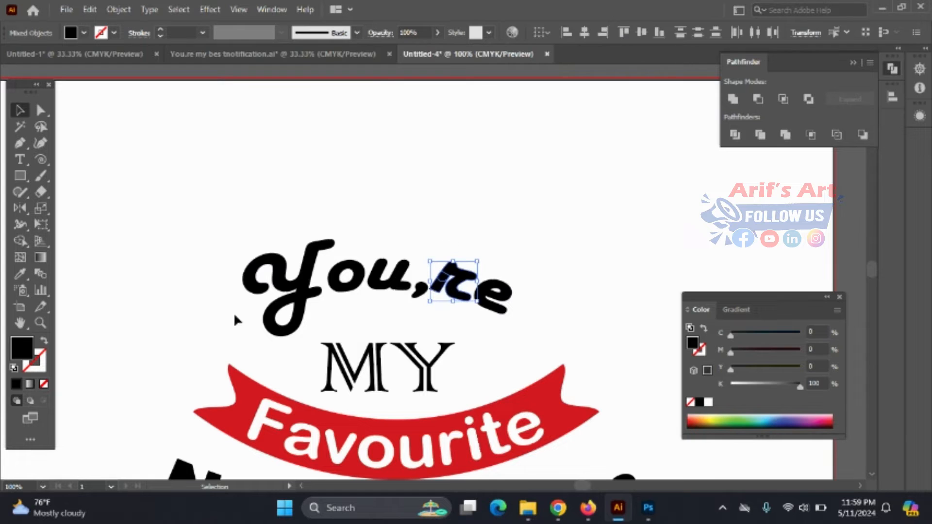
left_click(19, 241)
key("ctrl+plus")
key("ctrl+plus")
key("ctrl+plus")
key("ctrl+plus")
key("ctrl+plus")
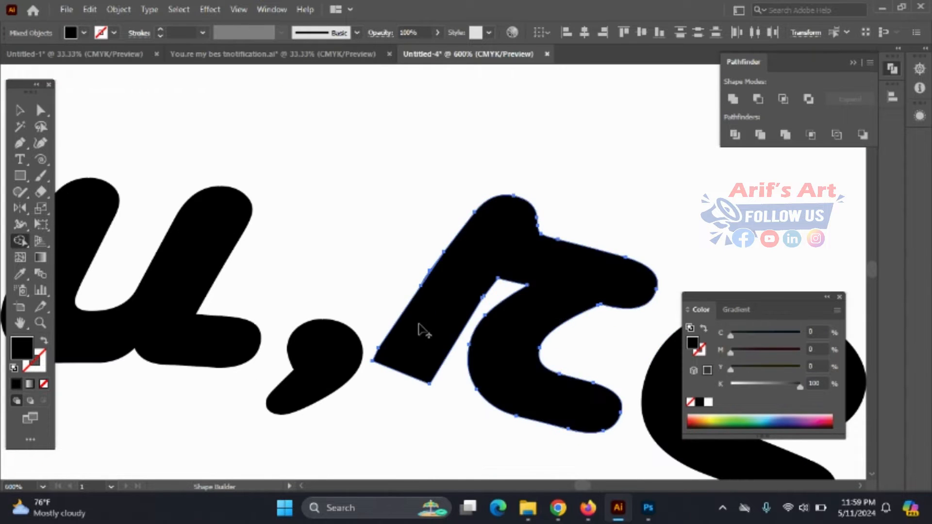
left_click(20, 110)
left_click(306, 157)
- Group all the letters of "You,re" back together
scroll(421, 228, "down", 4)
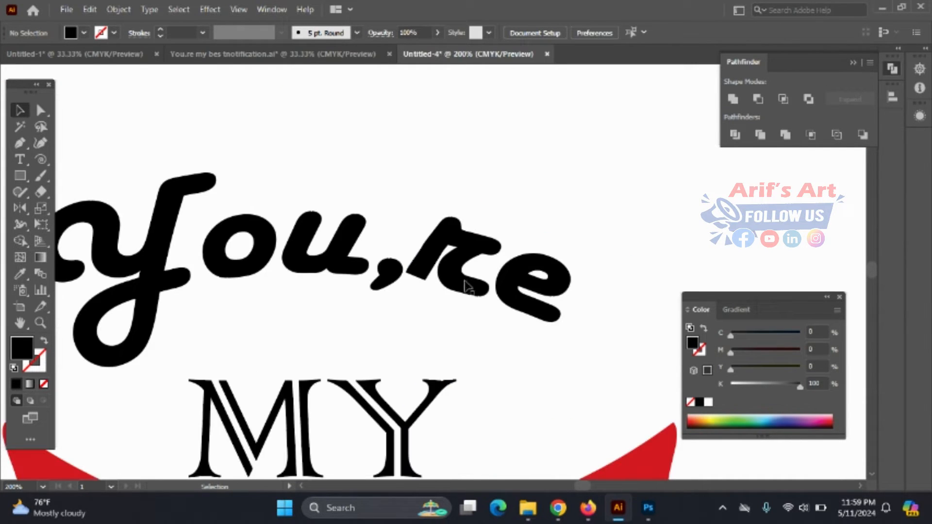
scroll(487, 329, "down", 3)
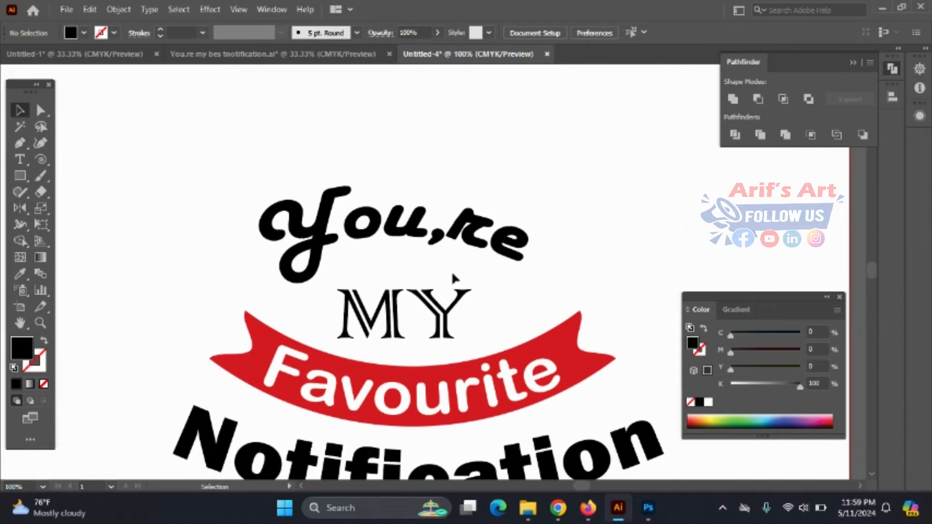
left_click_drag(301, 221, 536, 248)
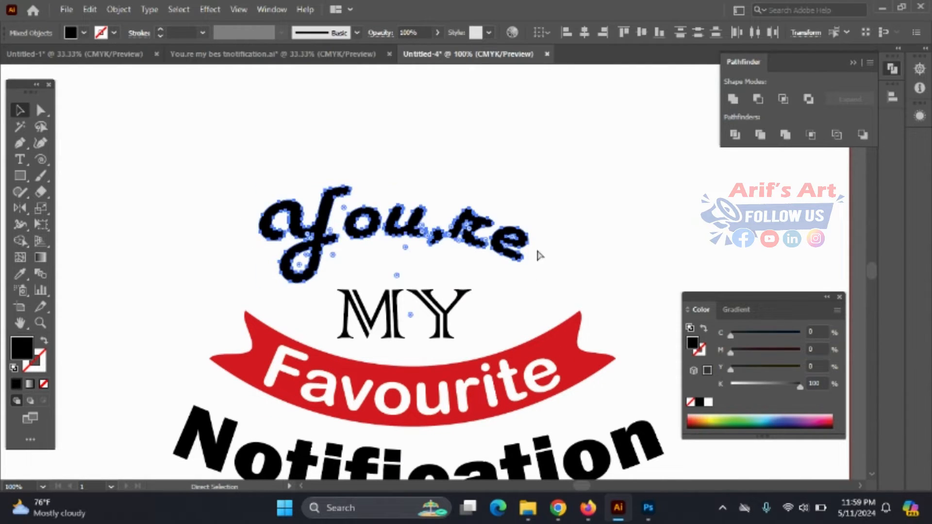
key("ctrl+g")
left_click(538, 255)
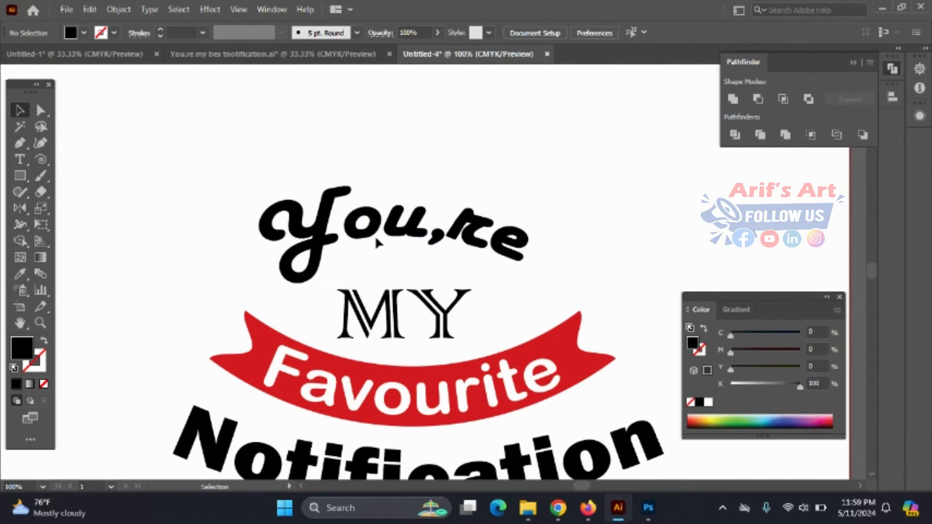
- Draw a curved Pen path above "ou,re" that follows the word's arch, with a black stroke and no fill
scroll(376, 238, "up", 1)
scroll(496, 220, "up", 2)
scroll(410, 240, "down", 1)
left_click_drag(18, 150, 76, 146)
left_click(219, 195)
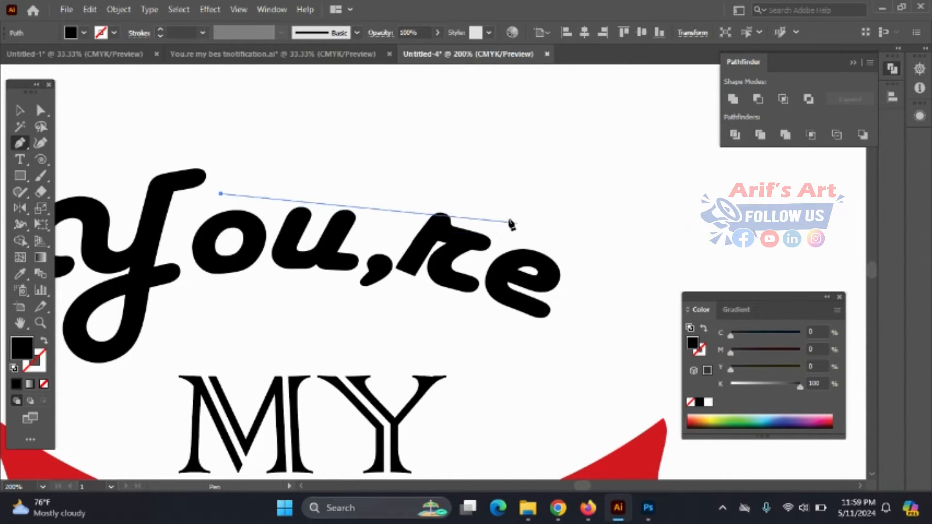
scroll(488, 200, "down", 1)
left_click_drag(561, 237, 687, 316)
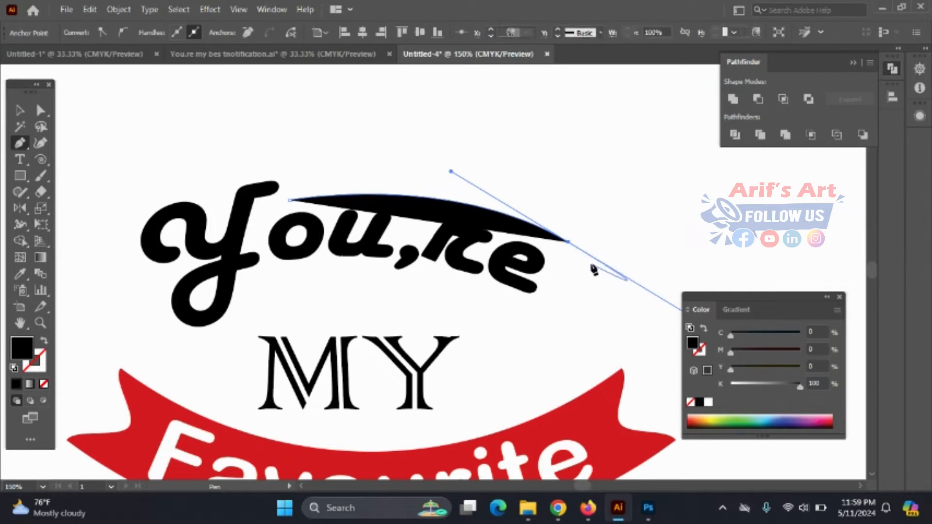
left_click(569, 241)
left_click(44, 341)
key("v")
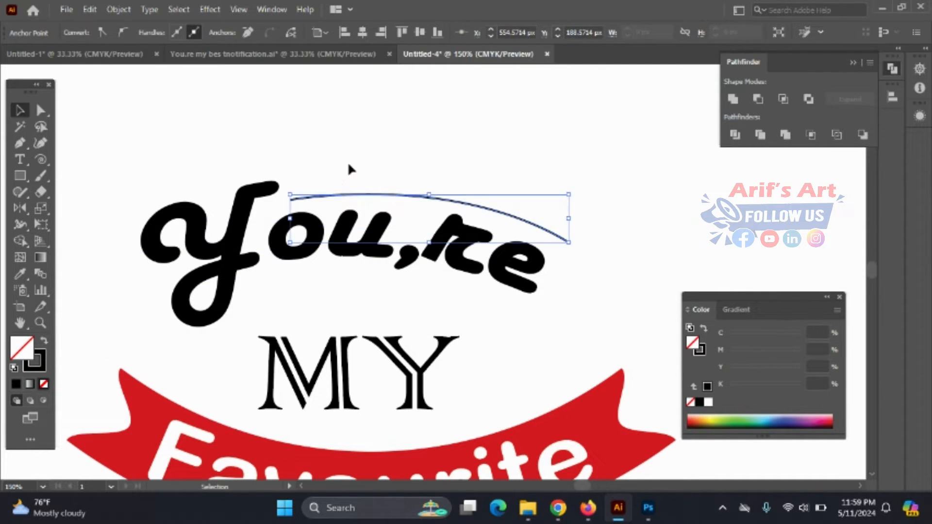
- Duplicate the curved line and place the copy just below "ou,re"
left_click(348, 161)
left_click(409, 199)
left_click_drag(410, 199, 396, 278)
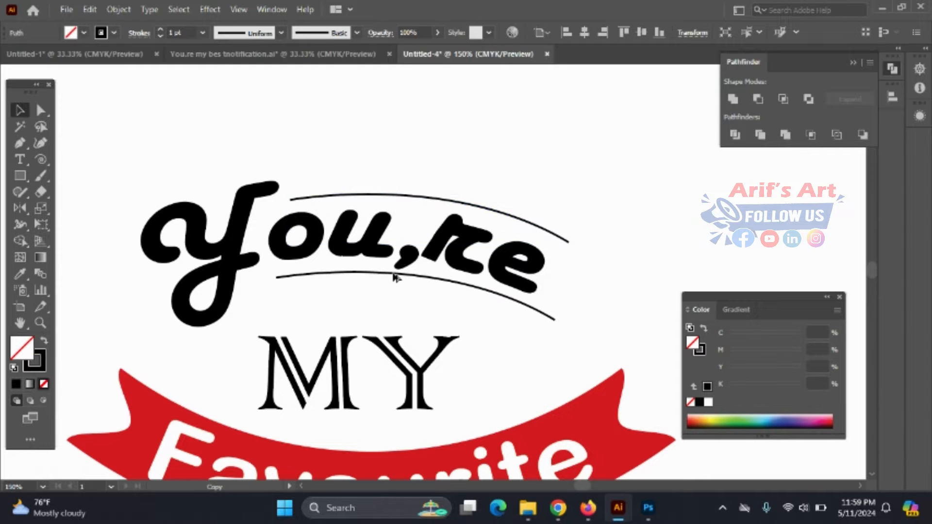
left_click(629, 228)
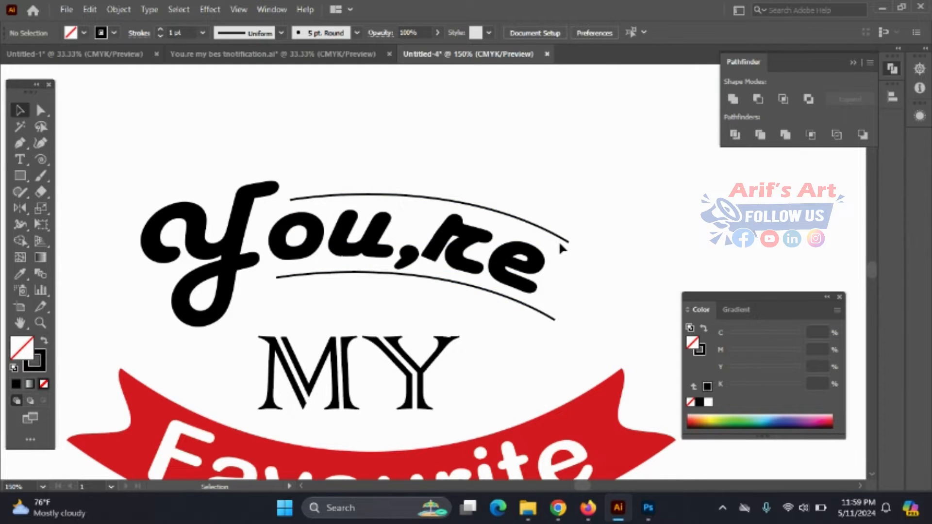
- Move the upper curved line slightly closer to the letters of "You,re"
scroll(559, 232, "down", 2)
scroll(478, 213, "up", 5)
left_click_drag(516, 213, 508, 219)
scroll(398, 248, "down", 3)
left_click(453, 351)
scroll(402, 235, "up", 2)
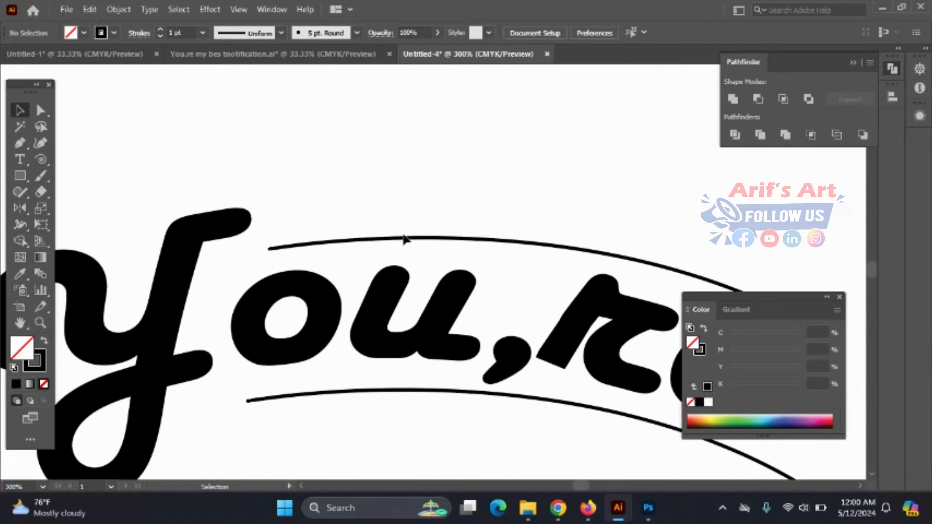
- Inspect the curved lines around "You,re" and compare them with the finished design in the "You.re my bes tnotification.ai" document
left_click(476, 244)
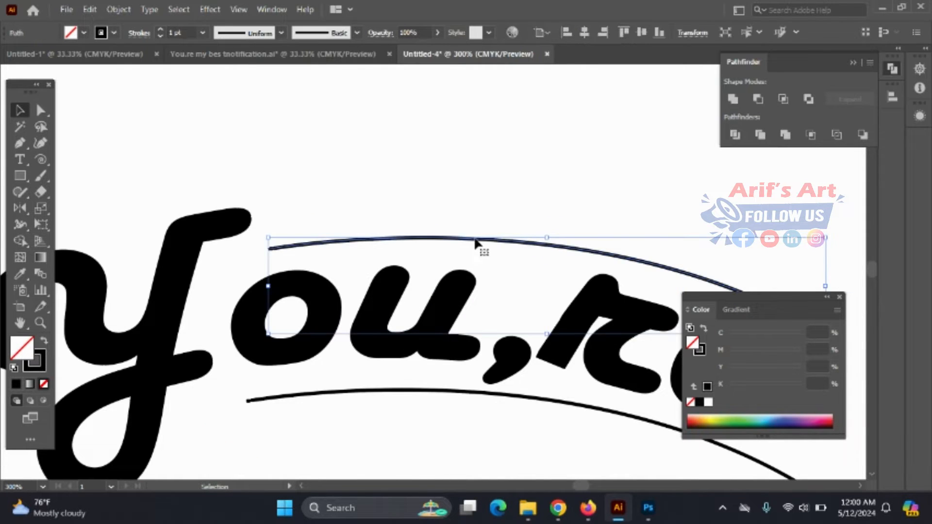
left_click(468, 246)
left_click(478, 244)
left_click(486, 243)
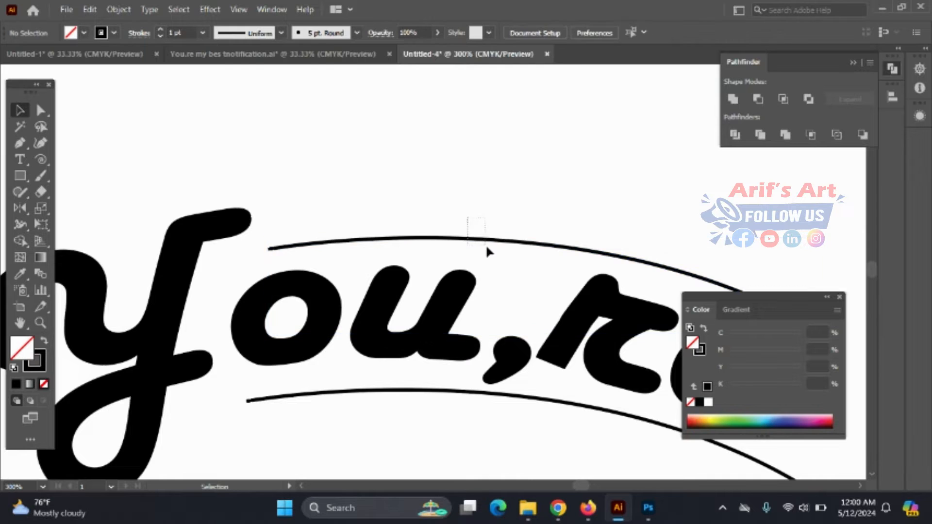
left_click(485, 242)
left_click(381, 187)
scroll(381, 187, "down", 3)
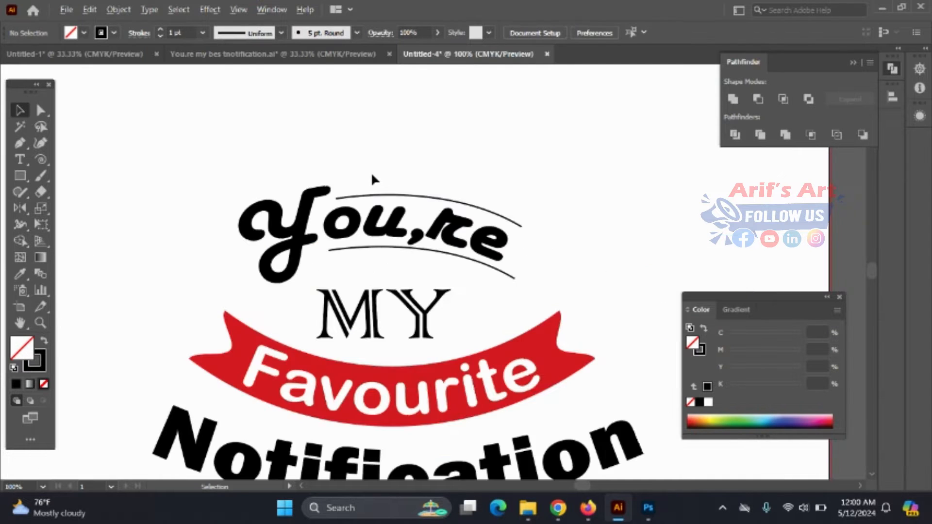
scroll(406, 281, "down", 1)
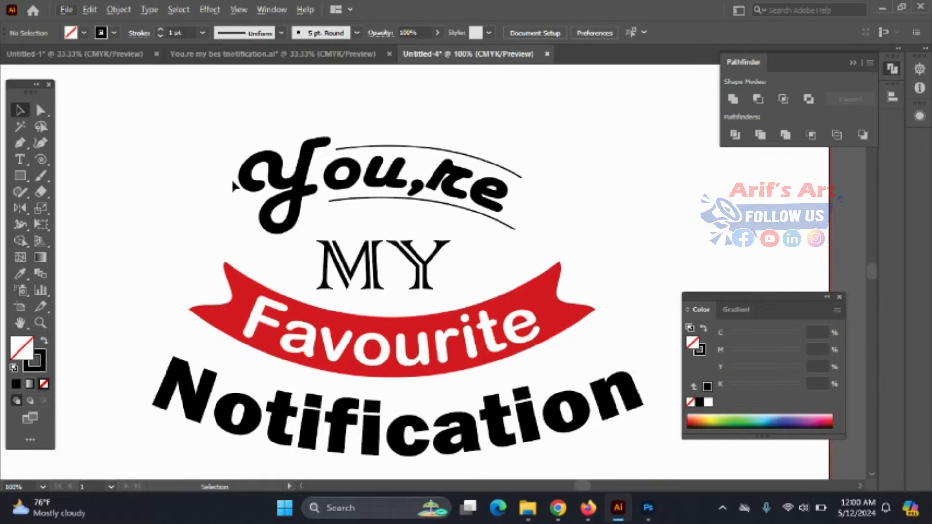
left_click(288, 58)
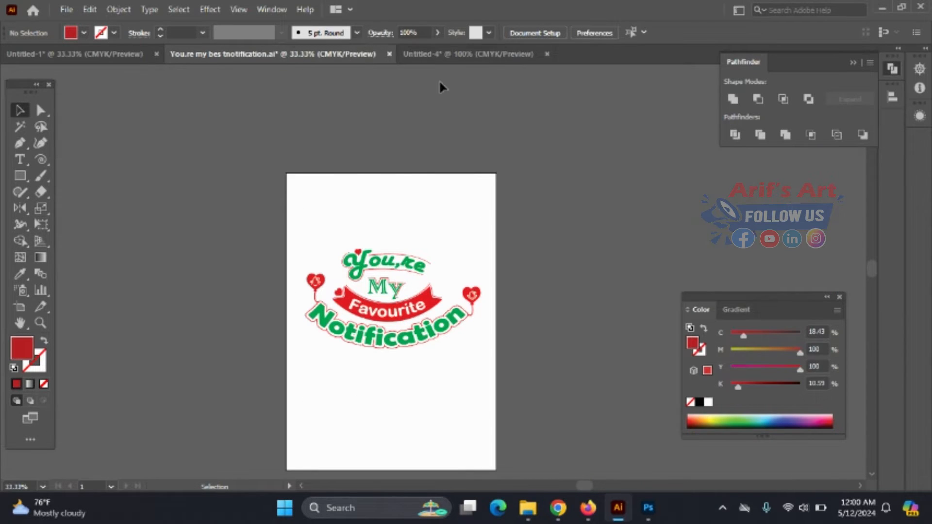
left_click(440, 54)
- Start a Pen outline that curves beneath the left hook of the "Y" and ends in a short corner beside its loop
scroll(272, 233, "up", 5)
key("p")
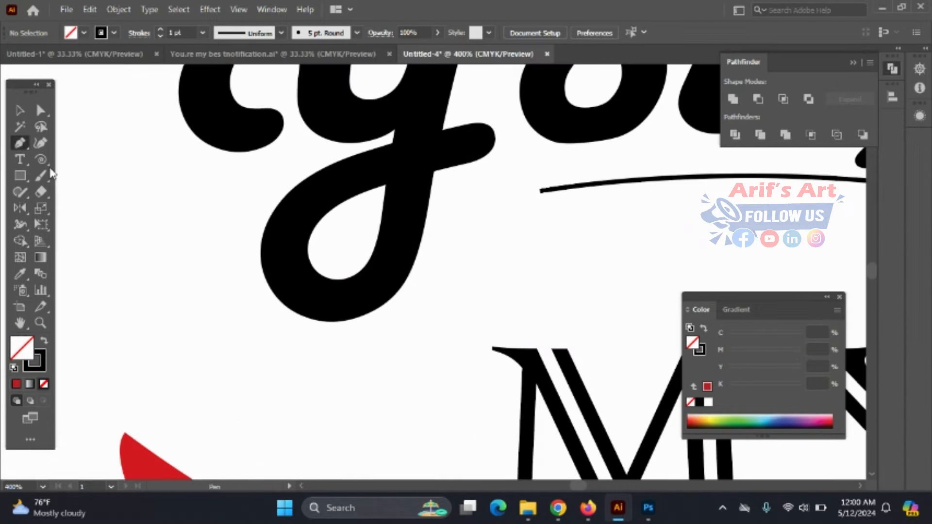
left_click(185, 143)
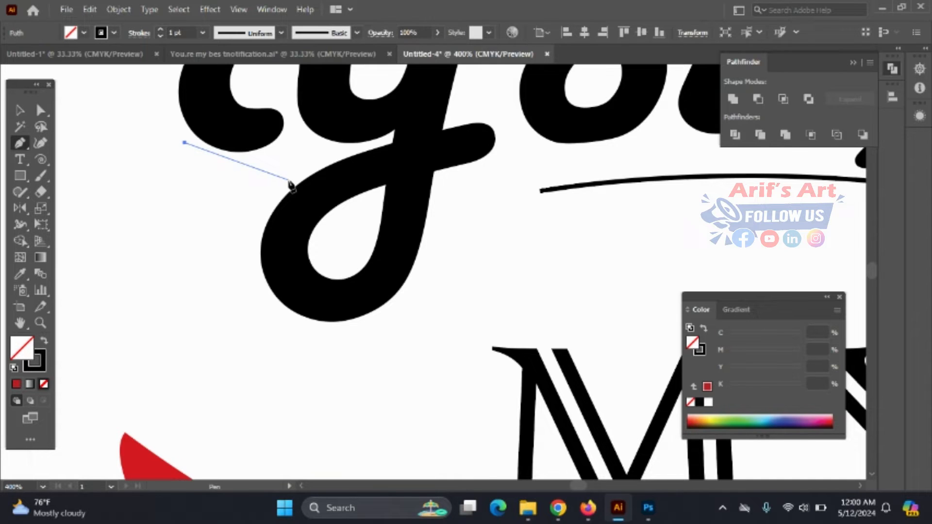
left_click_drag(289, 150, 345, 107)
left_click(290, 151)
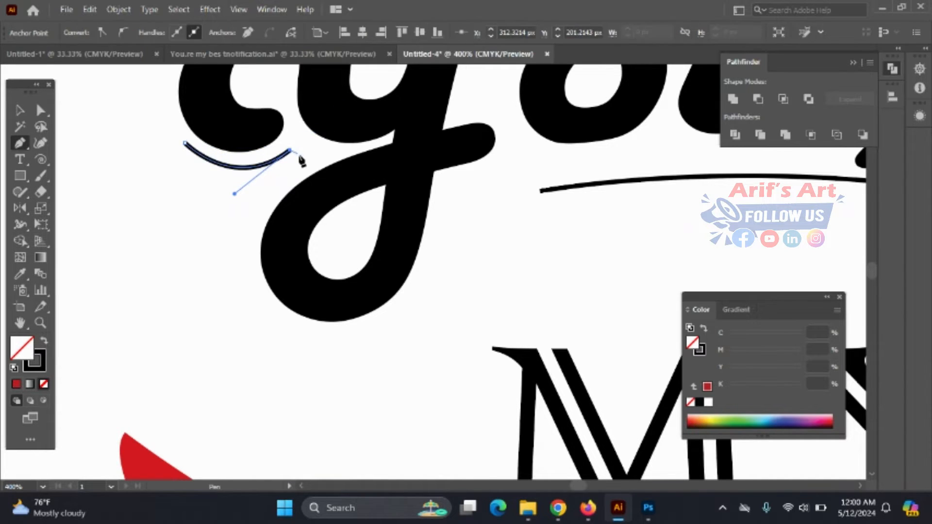
left_click(297, 158)
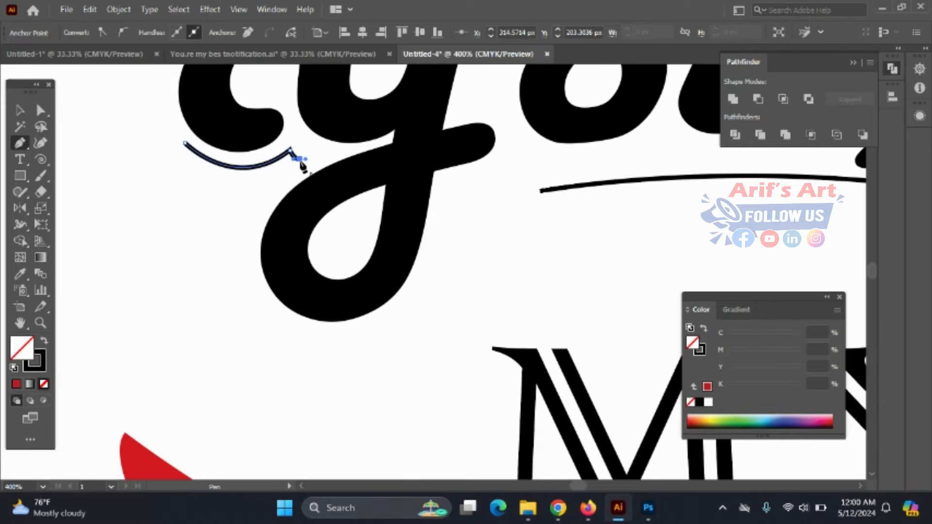
- Continue the outline around the lower loop of the "Y" and join it to the left end of the lower curved line
mouse_move(256, 299)
left_mouse_down()
mouse_move(296, 368)
mouse_move(305, 367)
left_mouse_up()
mouse_move(405, 289)
left_mouse_down()
mouse_move(441, 258)
mouse_move(463, 209)
mouse_move(446, 167)
left_mouse_up()
left_click(435, 251)
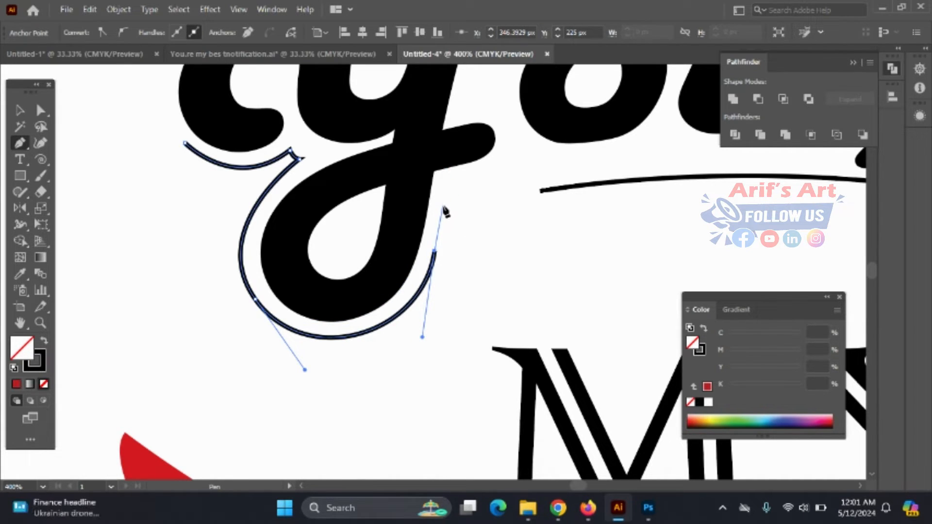
left_click(443, 206)
left_click(541, 190)
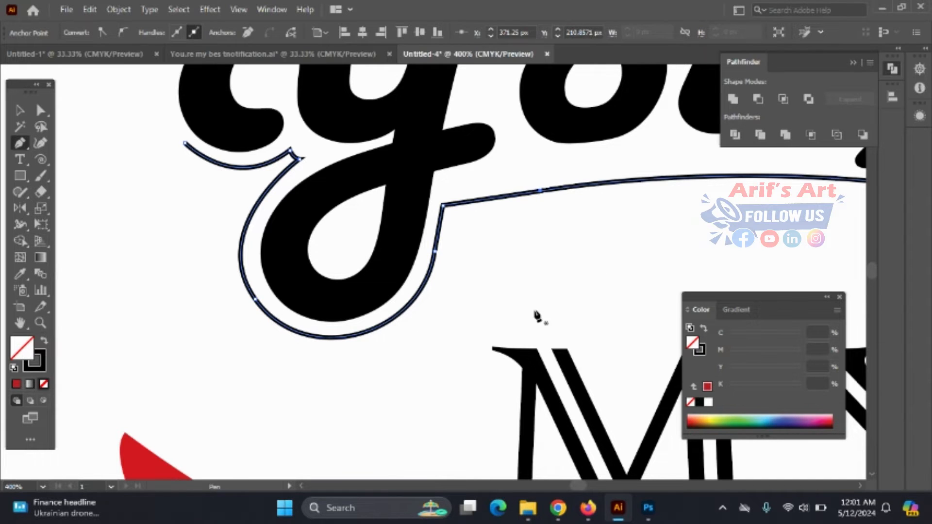
- Draw a Pen outline just above "MY" that dips into the valley of the "M" and runs straight across to the "Y"
left_click(21, 112)
left_click(313, 406)
scroll(261, 313, "down", 4)
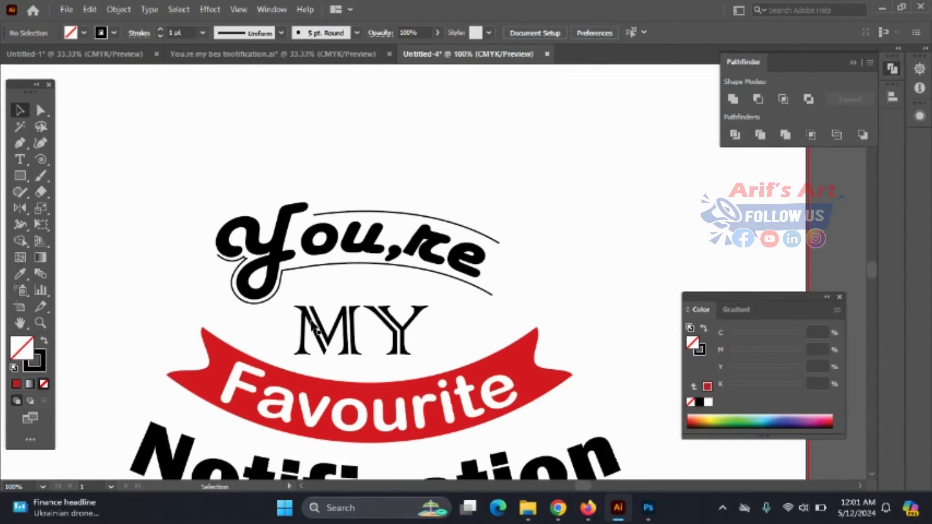
scroll(348, 316, "up", 3)
scroll(348, 316, "down", 1)
key("p")
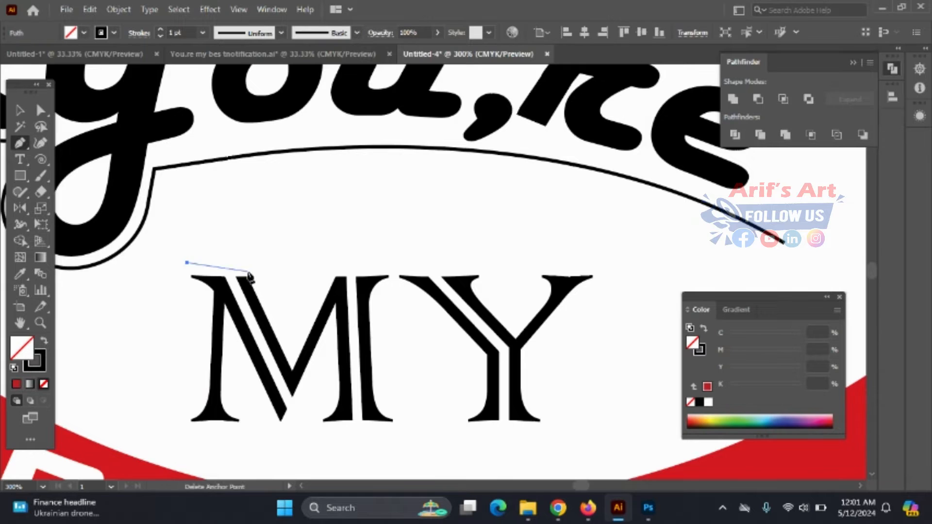
left_click(187, 263)
left_click(260, 262)
left_click(290, 343)
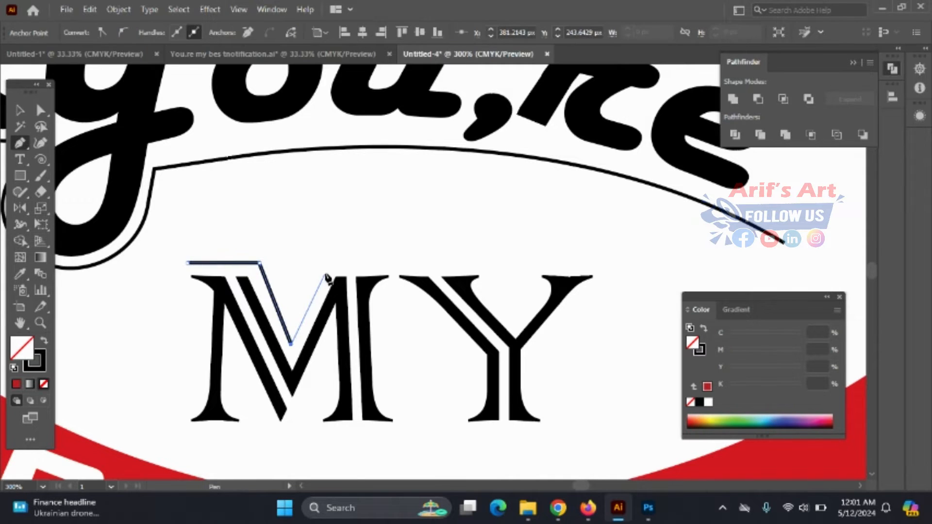
left_click(324, 264)
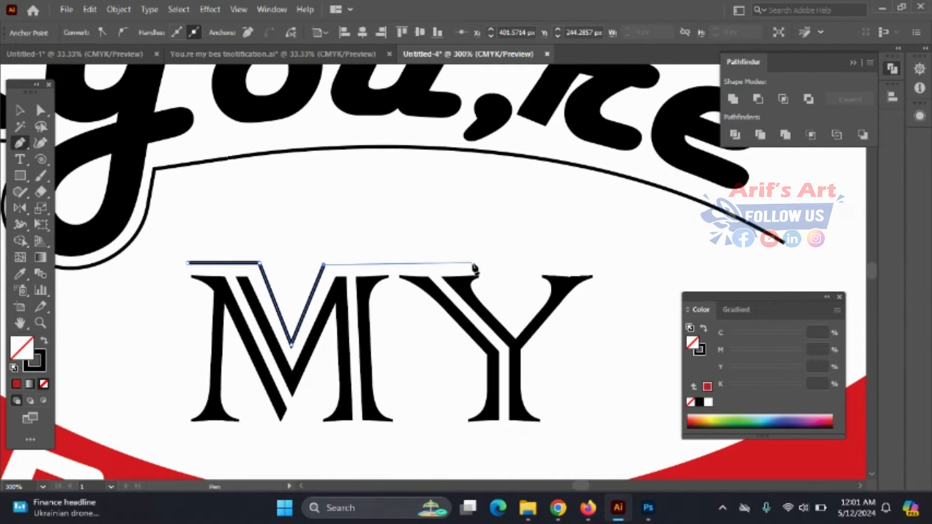
left_click(499, 265)
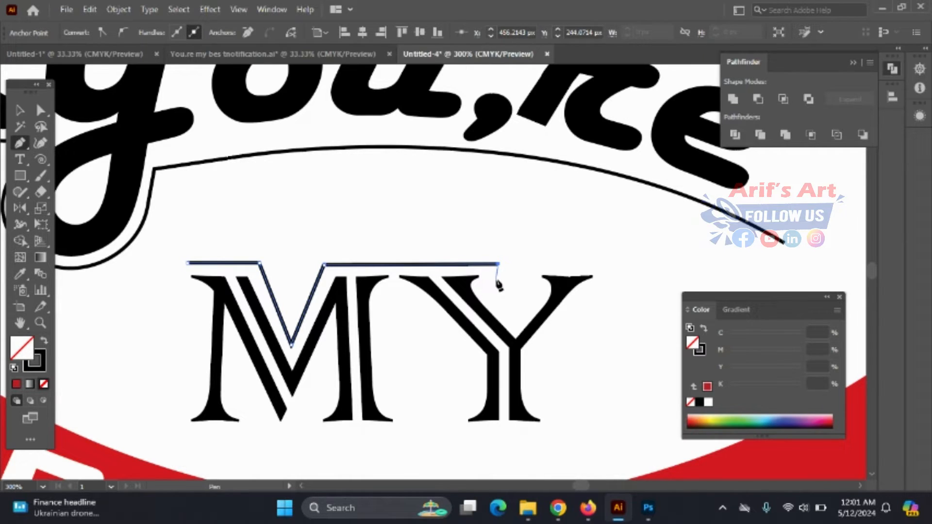
- Continue the outline around the inner notch of the "Y" and end it just past the letter's far serif
left_click_drag(497, 307, 515, 332)
left_click(512, 325)
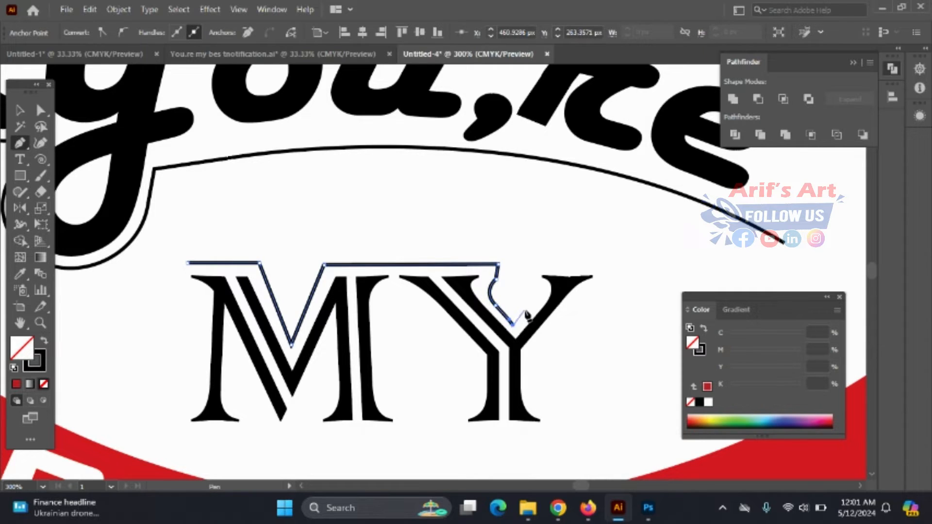
left_click_drag(535, 303, 537, 289)
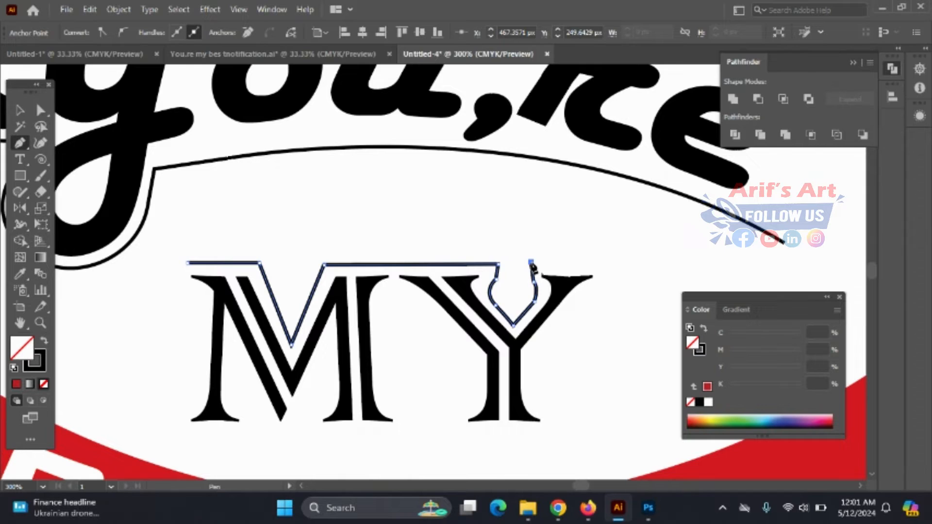
left_click(609, 262)
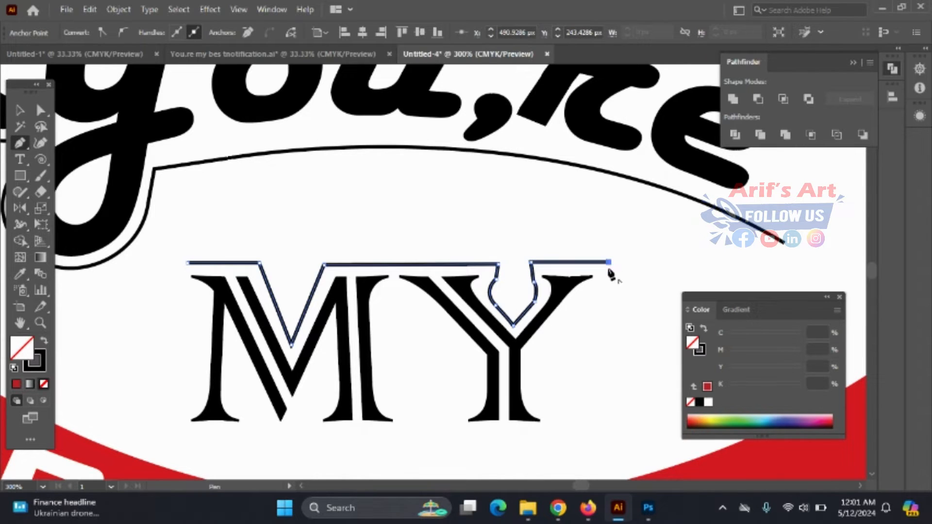
key("v")
left_click(240, 184)
- Reposition the outline's anchor points around the notch of the "Y" so its upper sides run vertically
scroll(536, 289, "up", 4)
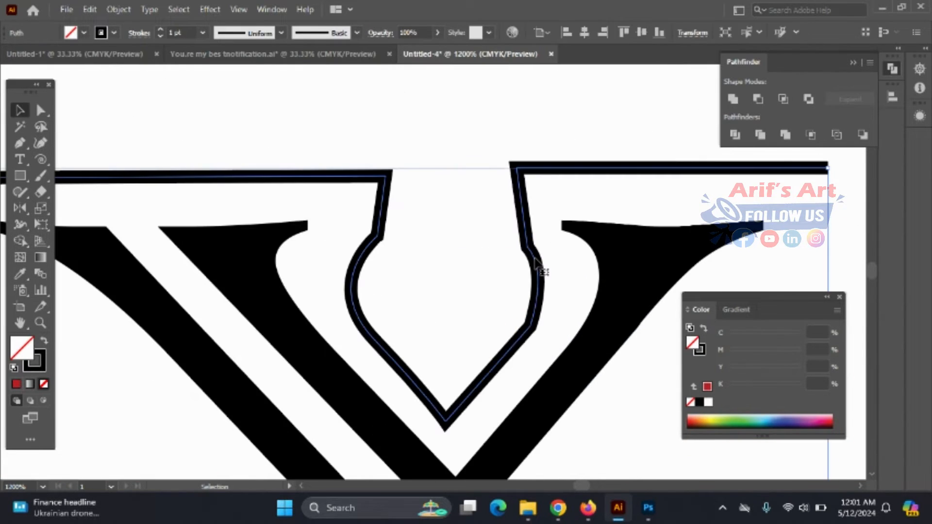
key("a")
left_click(527, 331)
left_click_drag(517, 319, 406, 280)
scroll(534, 255, "up", 1)
left_click_drag(516, 183, 528, 186)
left_click_drag(383, 254, 387, 252)
left_click(436, 300)
left_click_drag(435, 300, 396, 322)
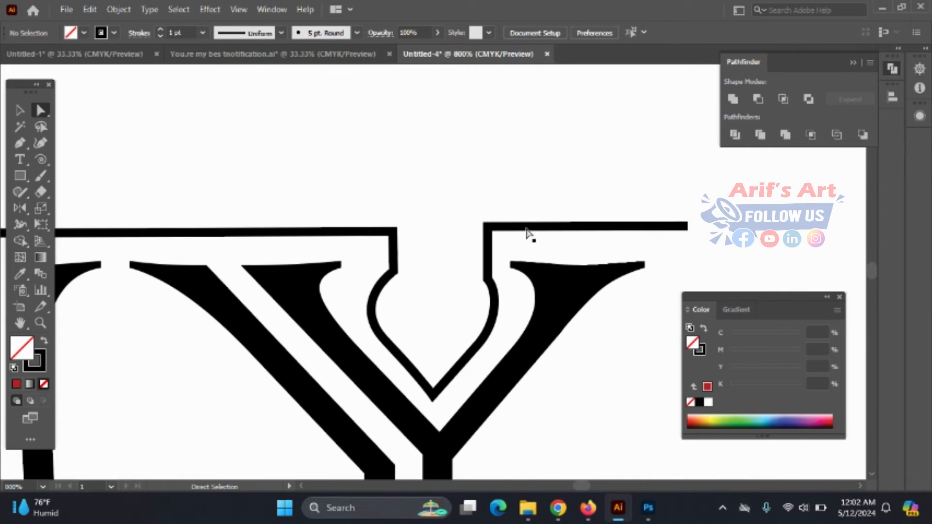
- Level the short outline segment above the far arm of the "Y" by adjusting its corner and end anchors
left_click_drag(491, 244, 492, 244)
key("Down")
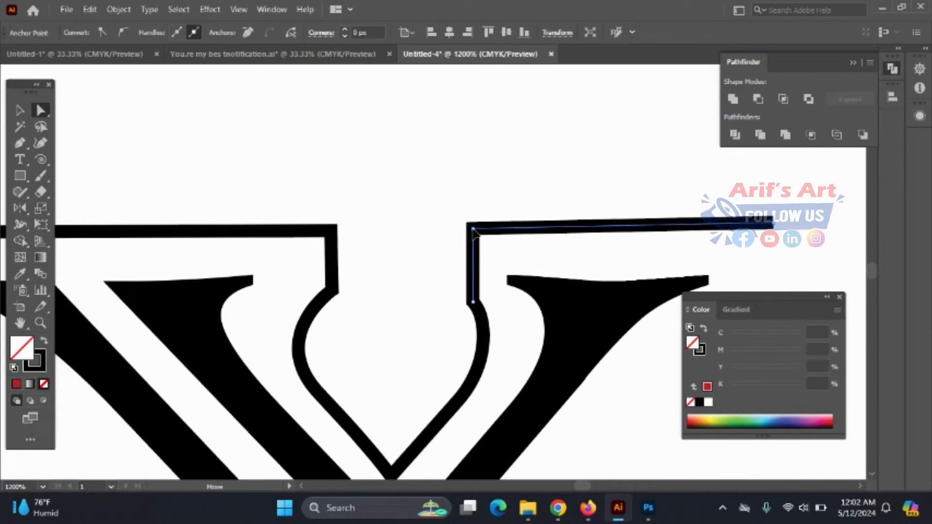
left_click_drag(775, 226, 776, 229)
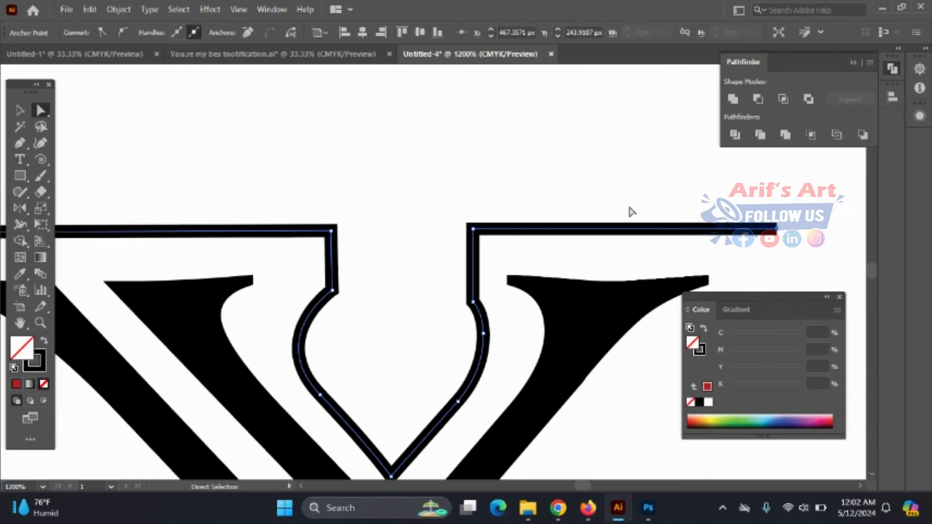
left_click(631, 210)
scroll(516, 216, "down", 5)
scroll(443, 299, "down", 3)
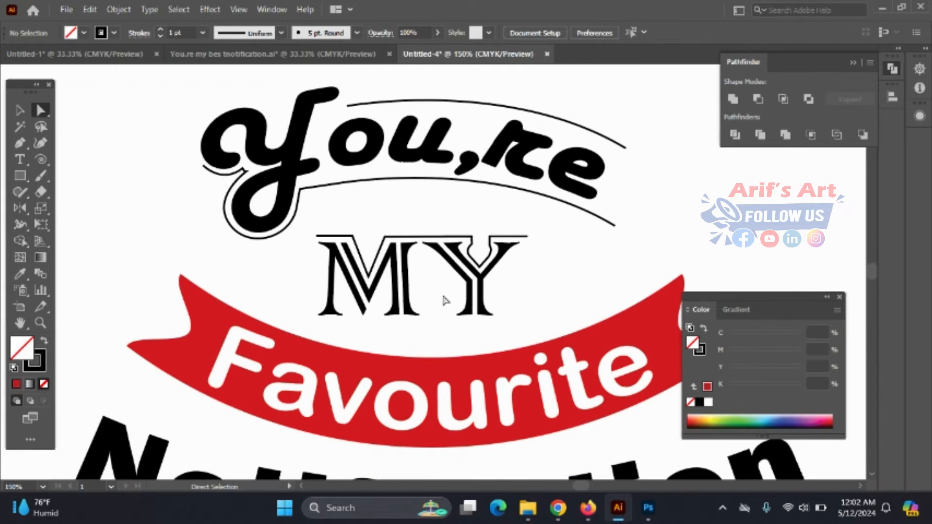
- Draw a curved Pen outline following the left tail of the red ribbon from its lower tip to its upper tip
scroll(225, 279, "up", 4)
left_click(19, 143)
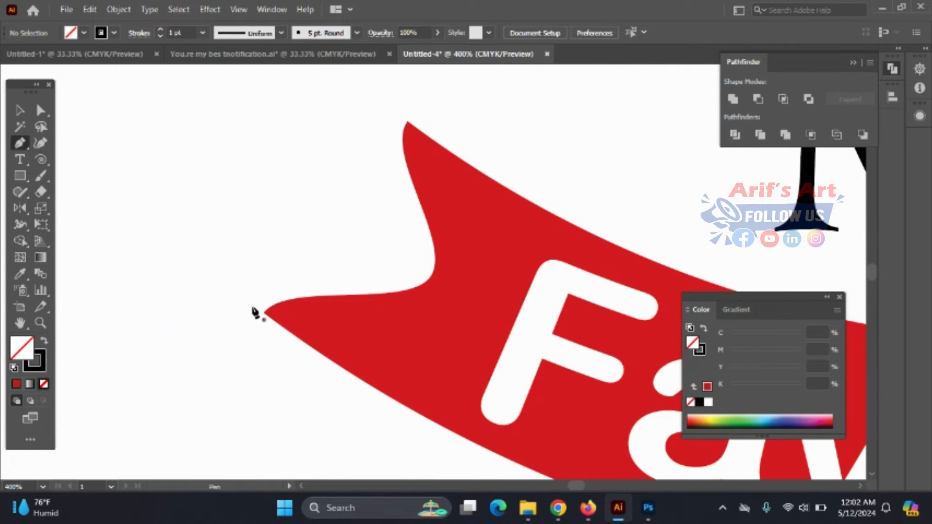
left_click(249, 303)
left_click_drag(367, 284, 485, 290)
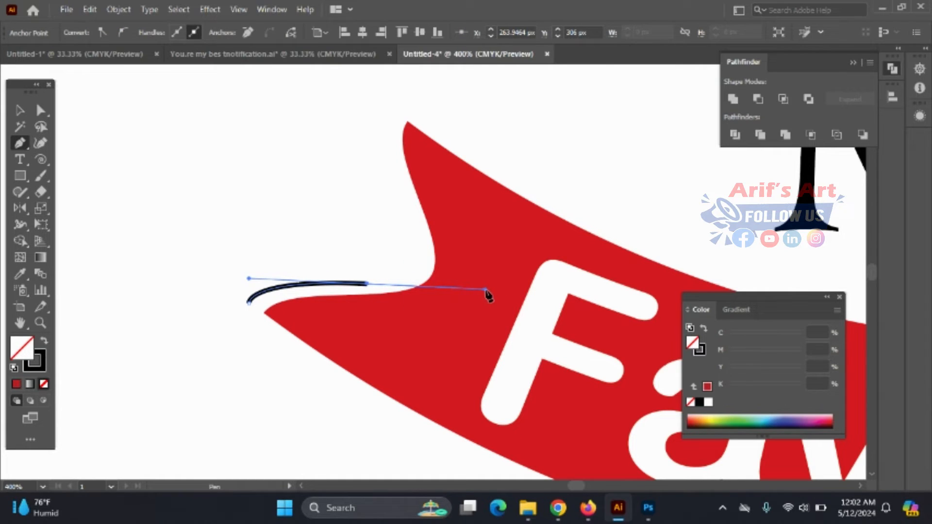
left_click_drag(487, 291, 414, 278)
left_click_drag(413, 221, 410, 121)
scroll(397, 184, "up", 1)
key("ctrl+z")
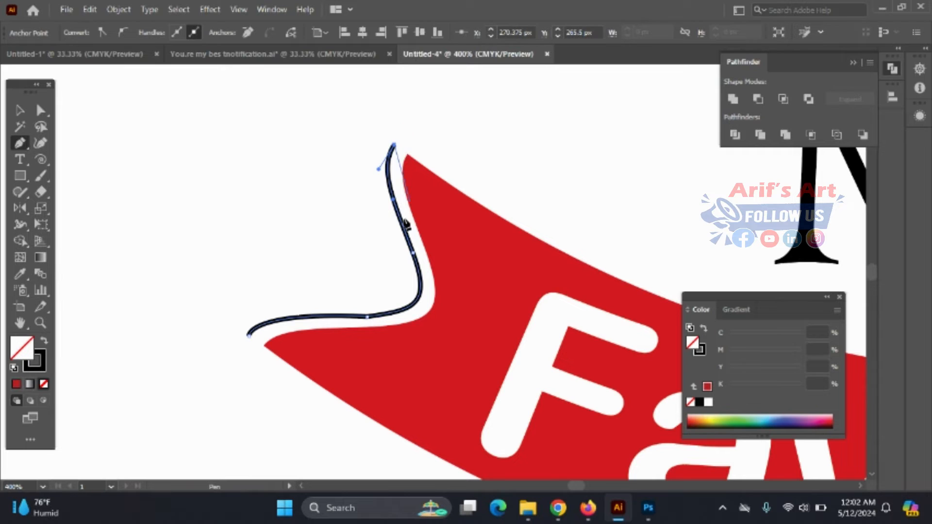
key("v")
left_click(456, 464)
- Round the lower corner of the outline beside the ribbon's left tail to a radius of about 35 px
left_click(383, 315)
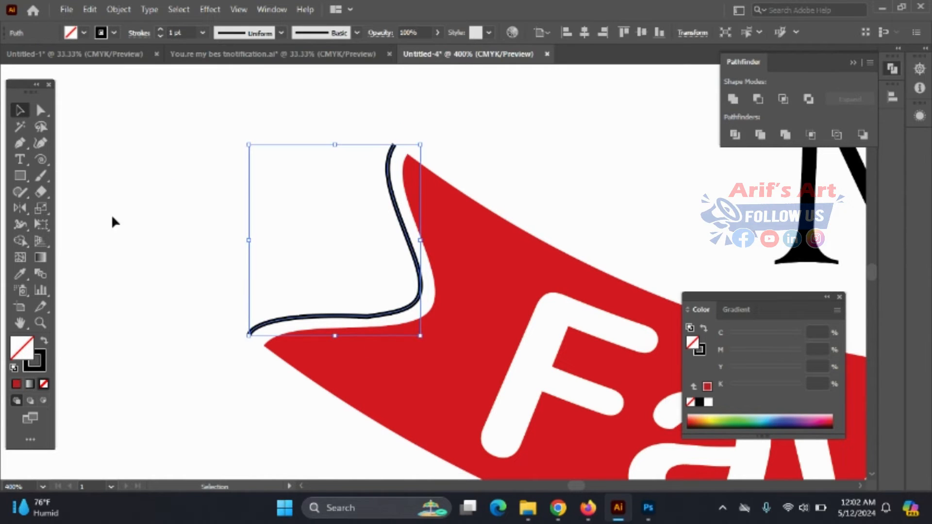
left_click(41, 110)
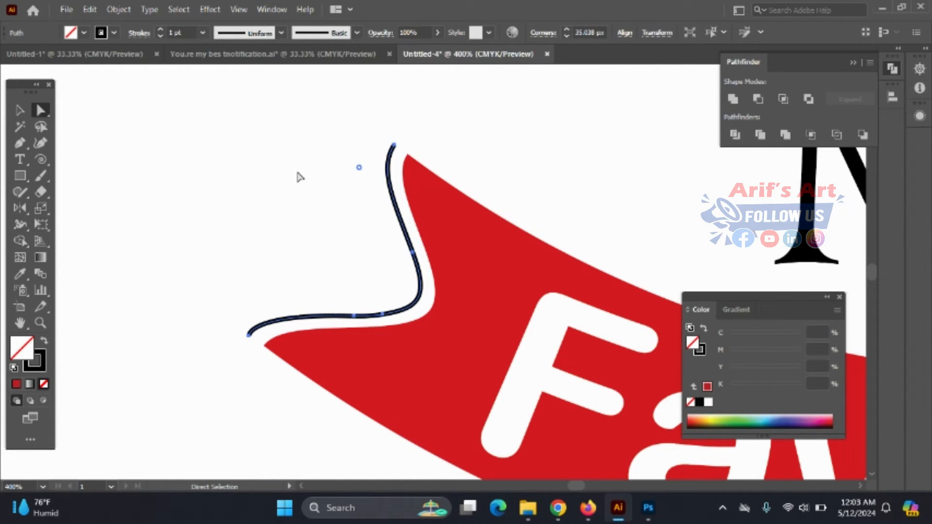
left_click(262, 274)
- Start a Pen outline at the upper tip of the ribbon's right tail and undo the first extension around its inner bend
key("ctrl+1")
scroll(591, 280, "up", 3)
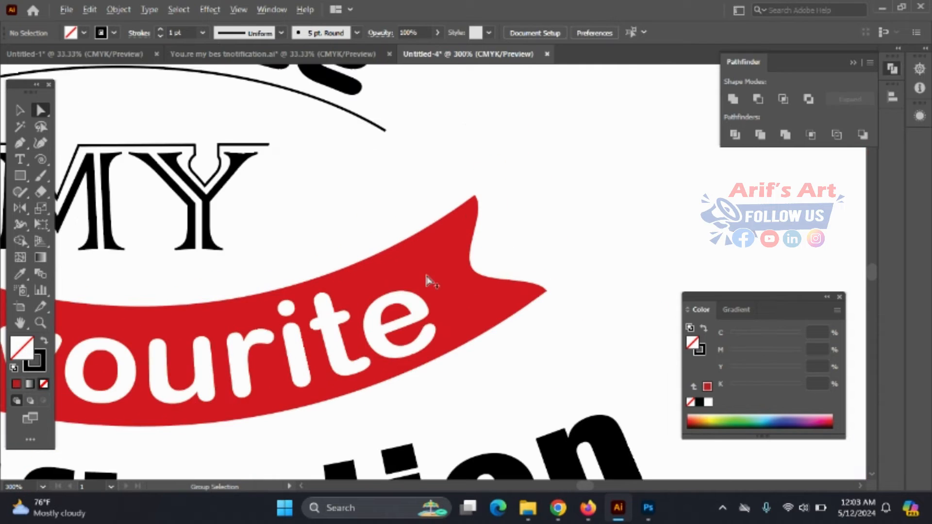
left_click(21, 142)
scroll(446, 187, "up", 2)
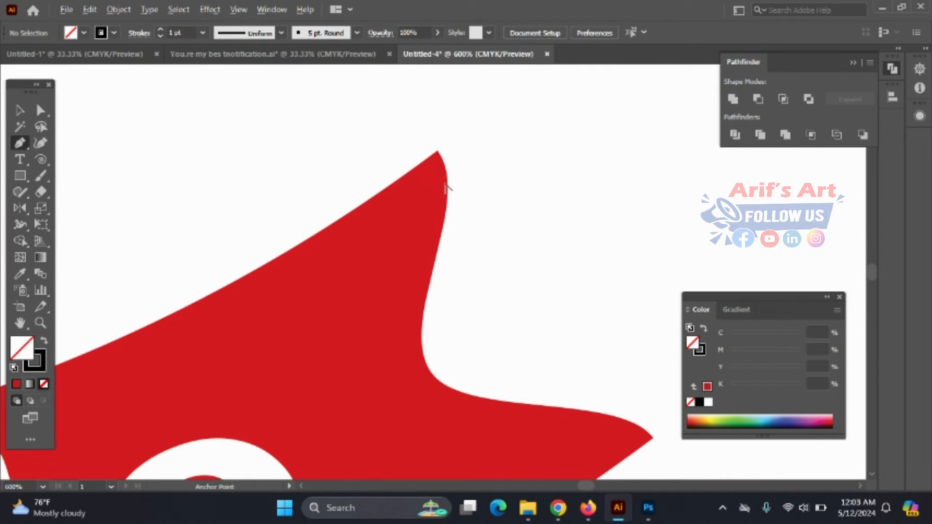
left_click(448, 148)
scroll(464, 221, "down", 1)
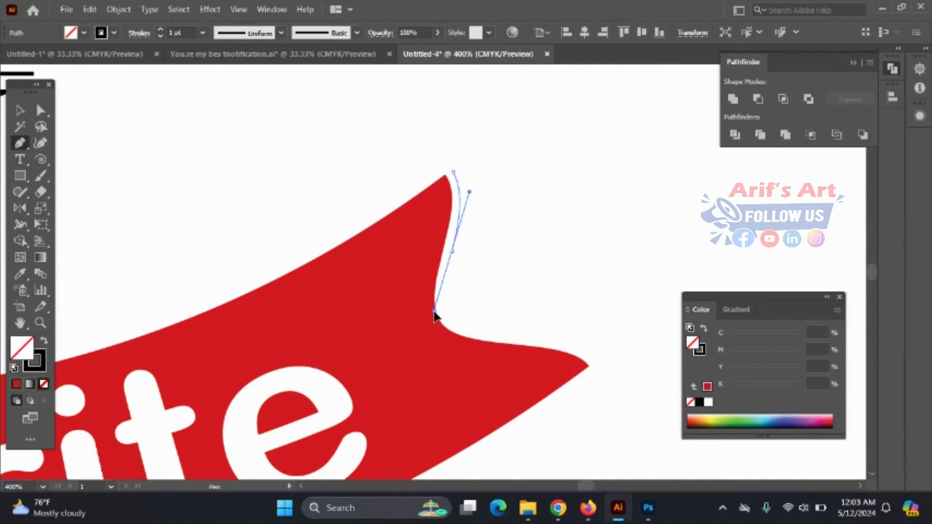
left_click_drag(542, 338, 619, 345)
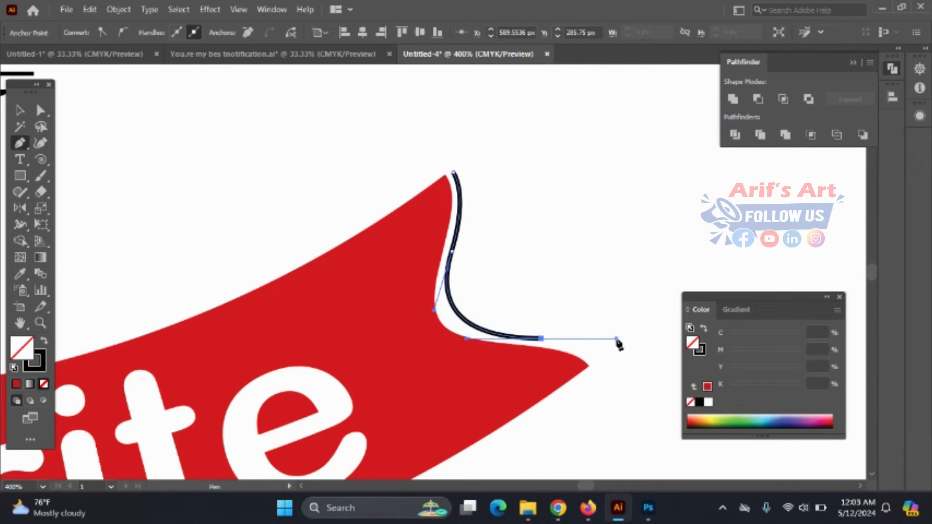
key("ctrl+z")
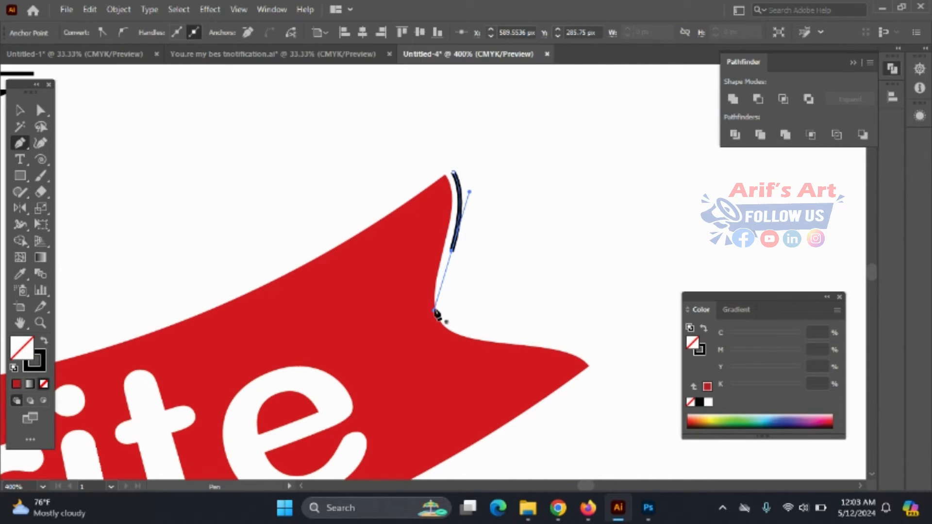
- Redraw the outline more tightly around the right tail's inner bend and end it beside the lower tip
left_click_drag(433, 311, 447, 298)
mouse_move(494, 333)
left_mouse_down()
mouse_move(508, 334)
mouse_move(485, 334)
mouse_move(498, 319)
mouse_move(508, 335)
left_mouse_up()
key("ctrl+z")
left_click(452, 252)
mouse_move(596, 356)
left_mouse_down()
mouse_move(639, 389)
mouse_move(631, 388)
left_mouse_up()
left_click(597, 356)
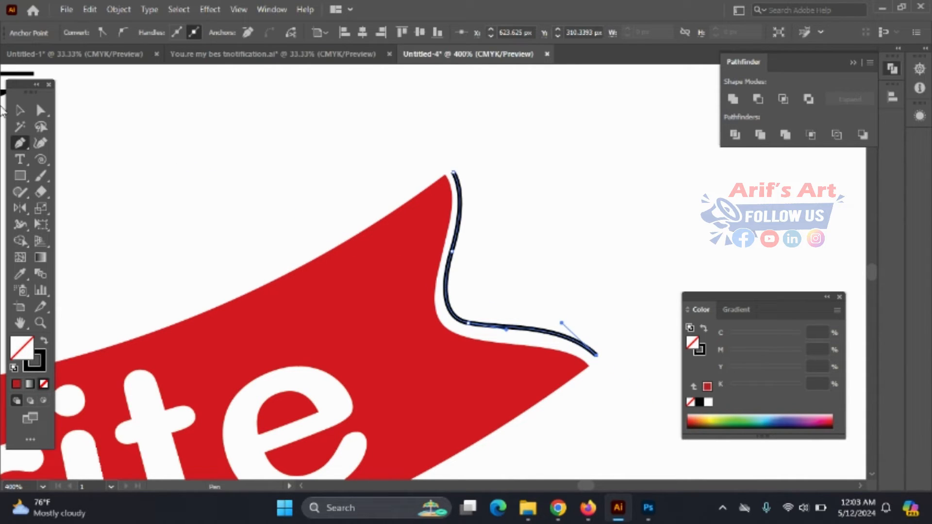
left_click(20, 110)
left_click(167, 130)
- Move the upper anchor points of the right tail's outline slightly farther from the ribbon edge to even the gap
scroll(523, 338, "down", 4)
scroll(519, 320, "up", 5)
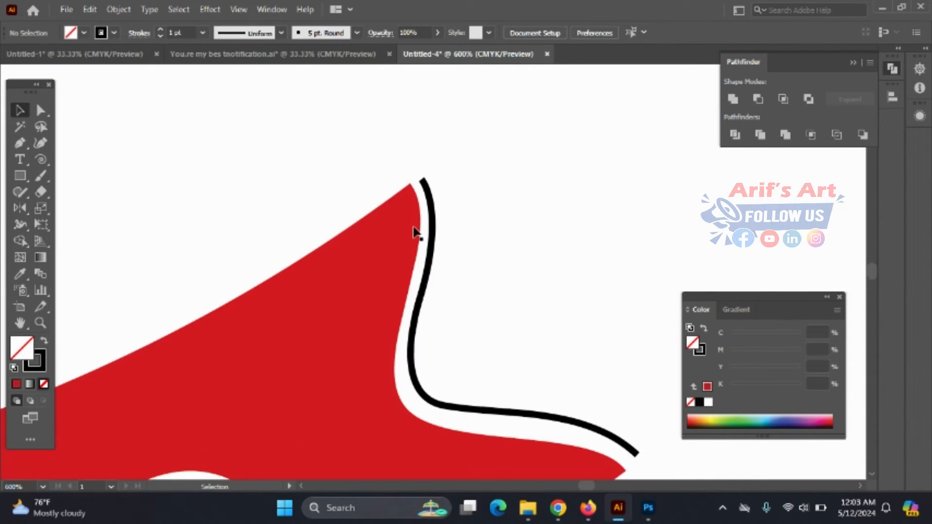
left_click(435, 237)
key("a")
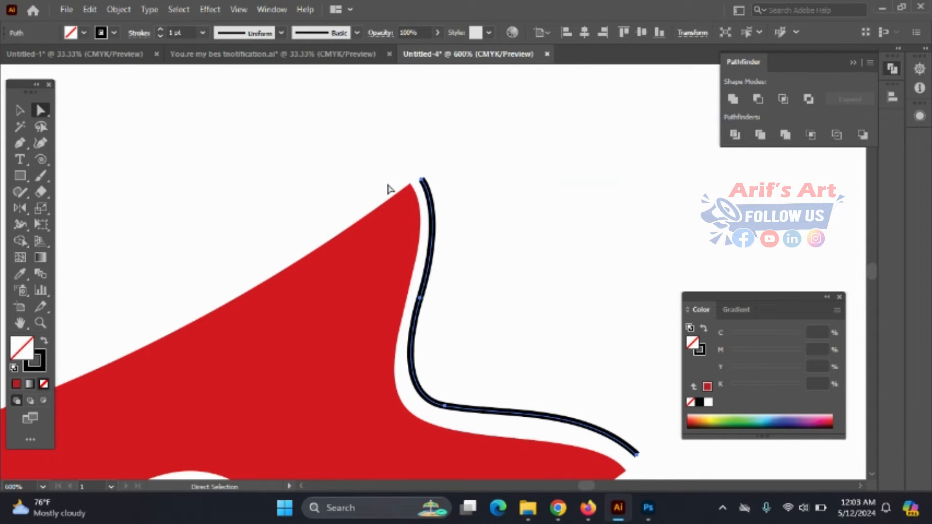
left_click_drag(422, 180, 435, 176)
left_click_drag(420, 297, 432, 299)
left_click(492, 307)
scroll(495, 309, "down", 5)
scroll(499, 309, "down", 1)
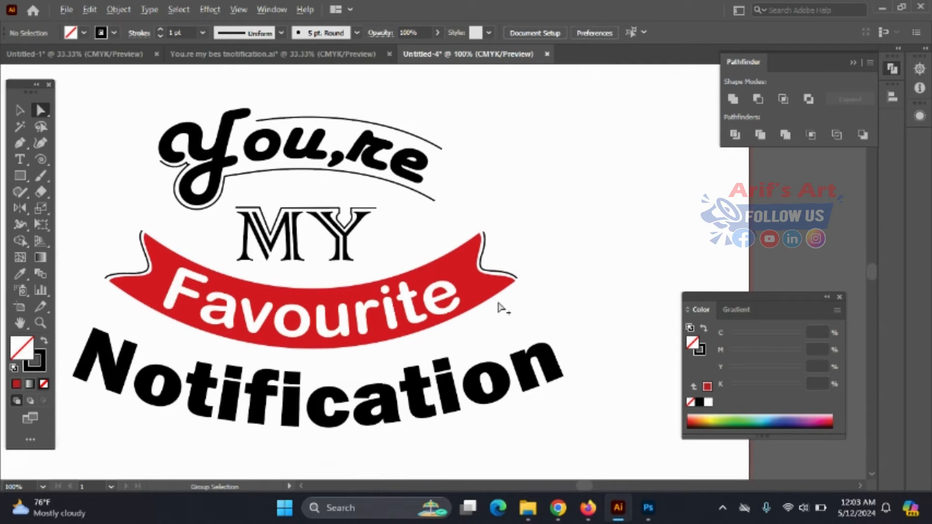
scroll(500, 311, "down", 2)
scroll(498, 325, "up", 2)
- Select the outlines around "You,re" and both ribbon tails and give their strokes the ribbon's red
left_click(20, 111)
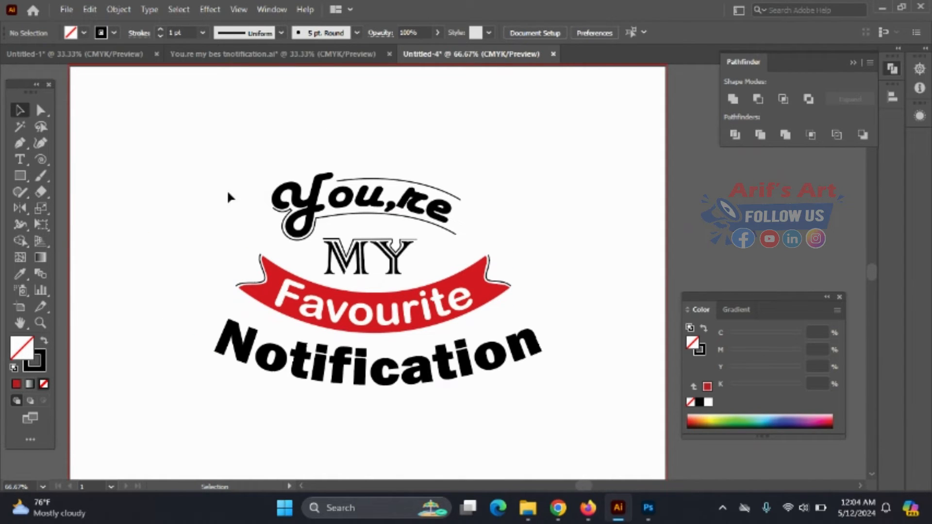
scroll(301, 208, "up", 2)
left_click(396, 230)
scroll(340, 262, "down", 2)
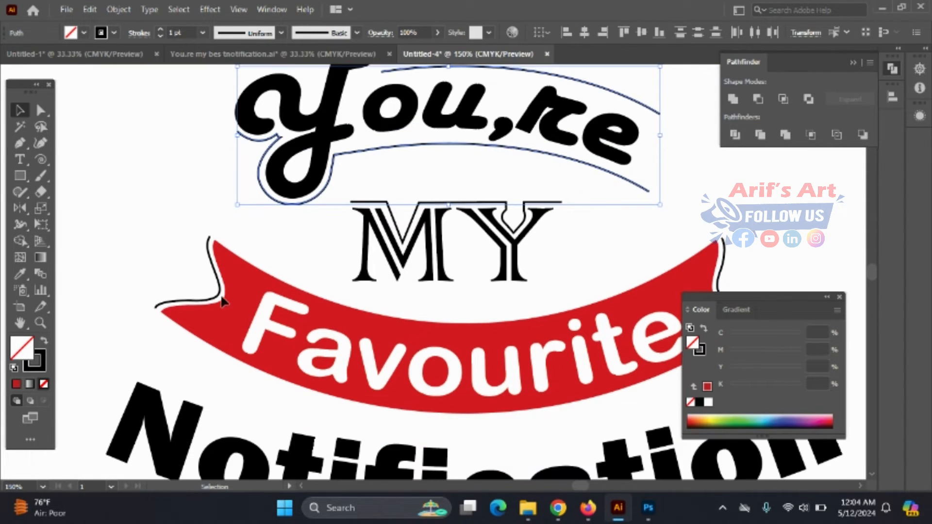
scroll(358, 295, "down", 3)
scroll(384, 281, "up", 4)
left_click(383, 282, "shift")
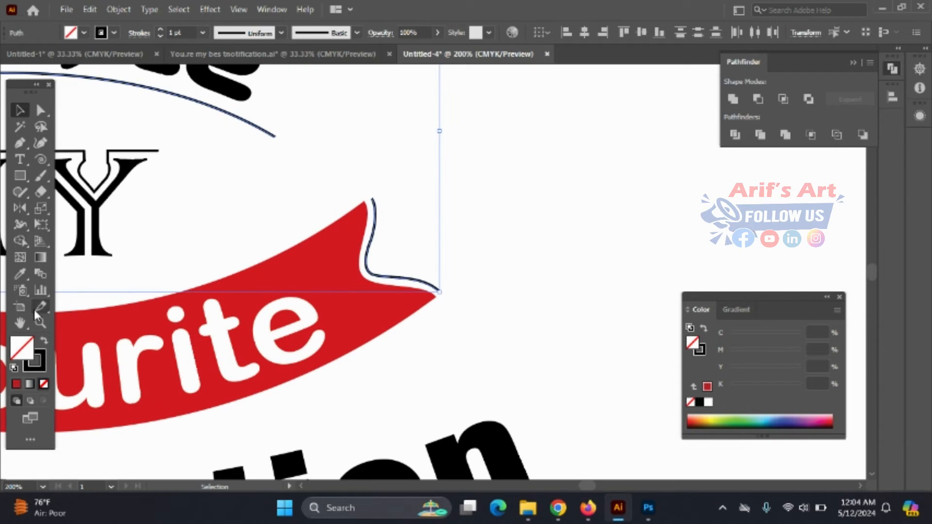
left_click(20, 274)
left_click(167, 404)
left_click(43, 342)
scroll(391, 322, "down", 3)
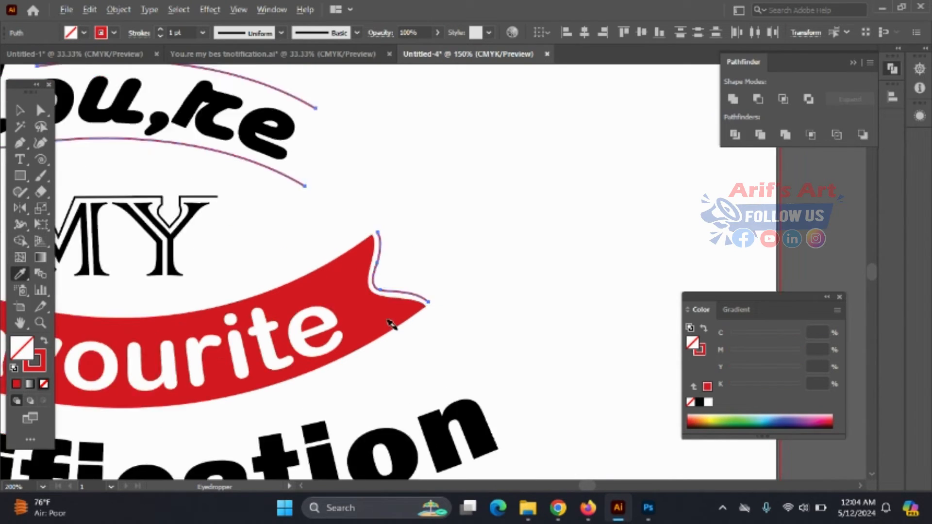
- Apply the width profile that tapers at both ends to the selected red outlines
scroll(296, 83, "up", 3)
left_click(281, 33)
left_click(245, 81)
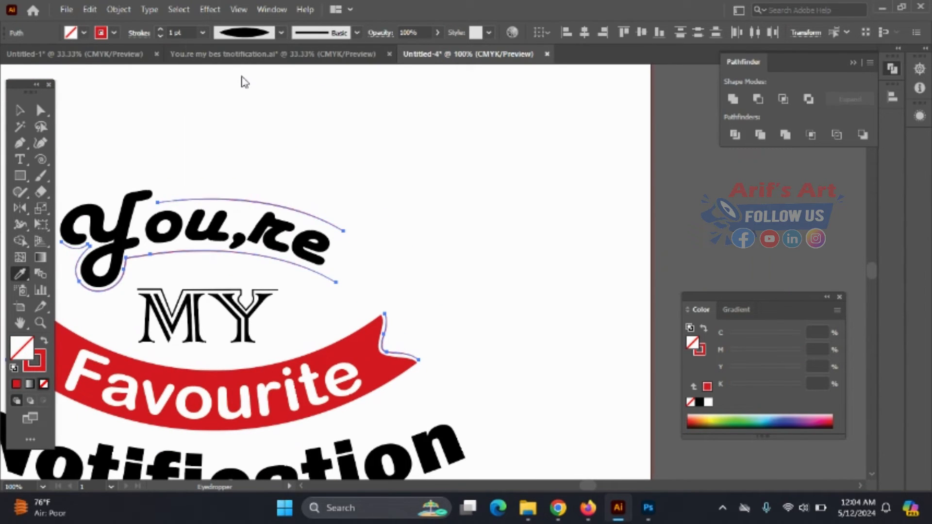
left_click(19, 116)
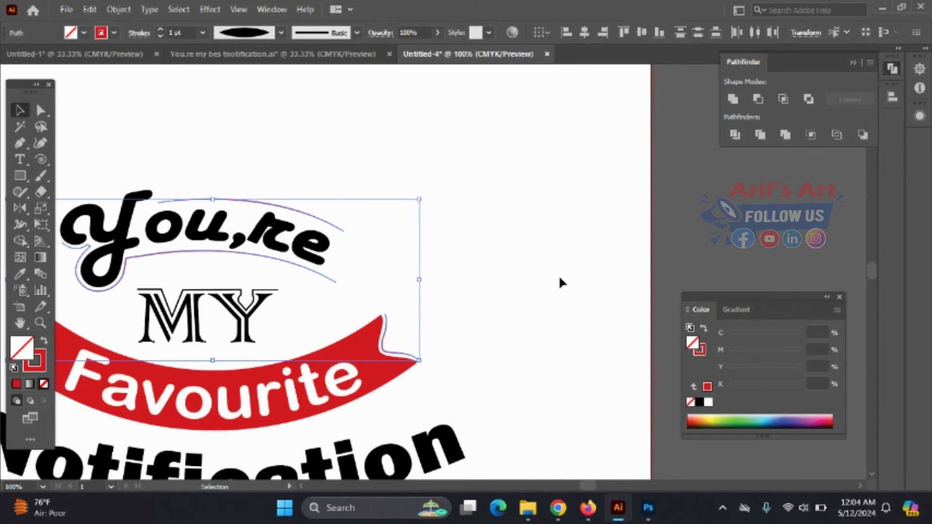
key("ctrl+0")
- Apply the triangular width profile that tapers toward one end to the curved line above "You,re"
scroll(374, 252, "up", 5)
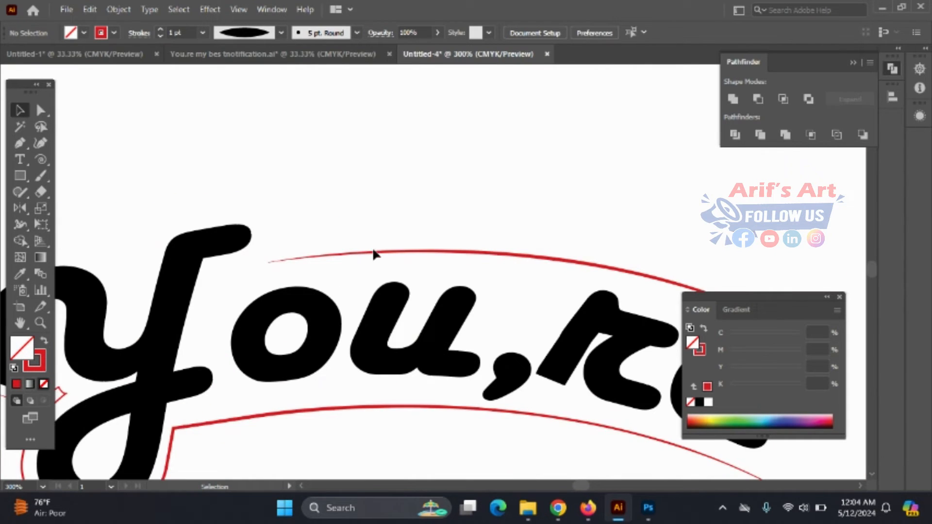
left_click(280, 33)
left_click(232, 140)
left_click(456, 185)
scroll(361, 185, "down", 2)
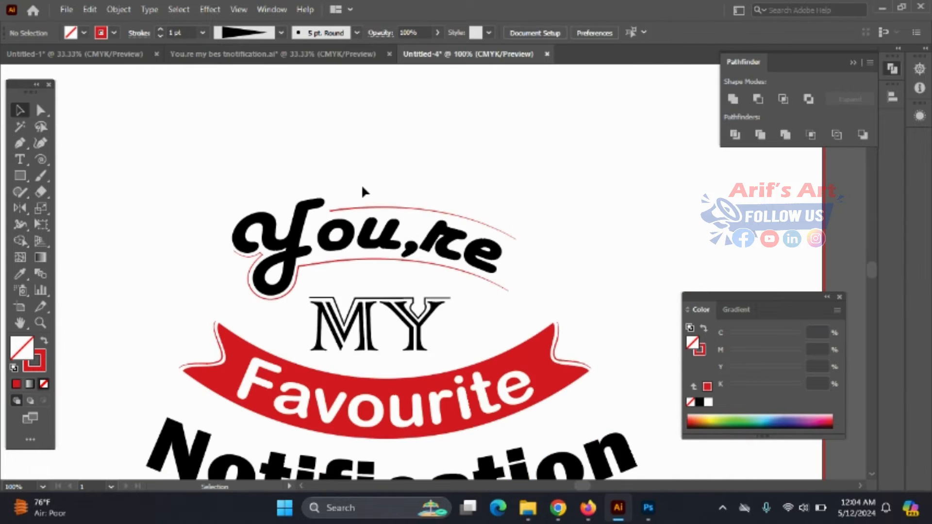
- Give the outline along the upper edge of "MY" the ribbon's red as its stroke with no fill
scroll(281, 289, "up", 1)
key("ctrl+0")
scroll(417, 241, "up", 5)
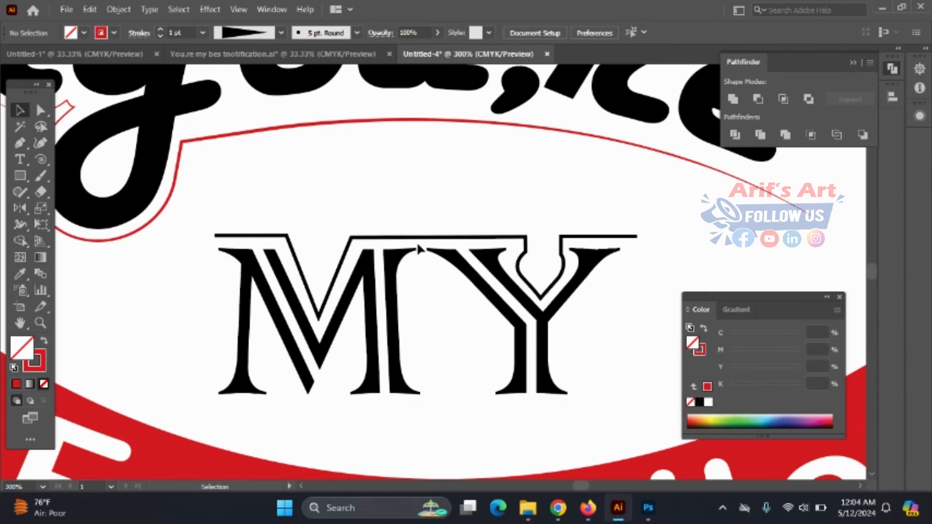
left_click(416, 238)
left_click(20, 274)
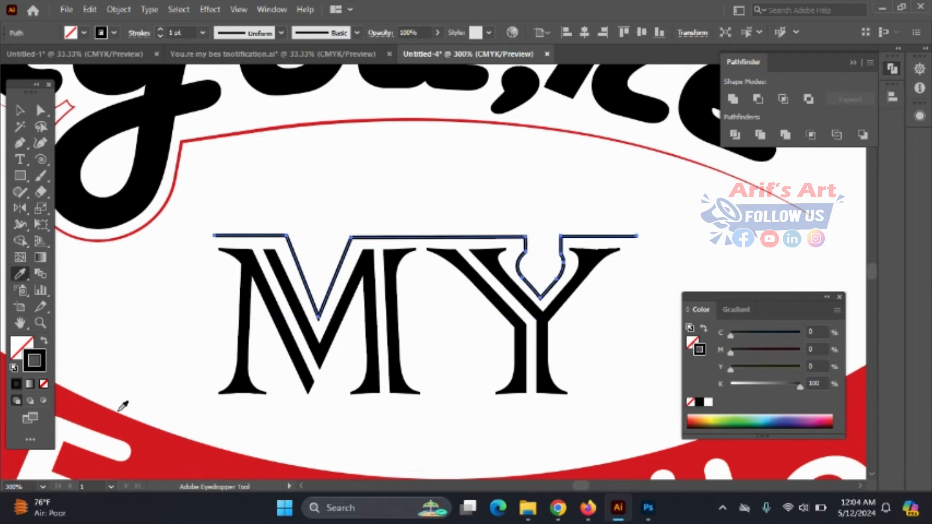
left_click(121, 406)
left_click(44, 343)
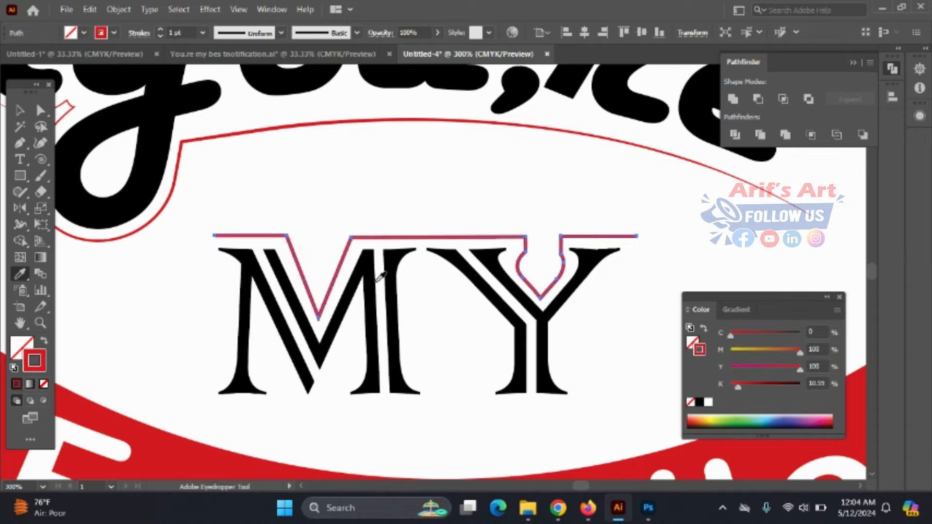
- Apply the width profile that tapers at both ends to the red outline above "MY" and deselect it
left_click(282, 33)
left_click(227, 145)
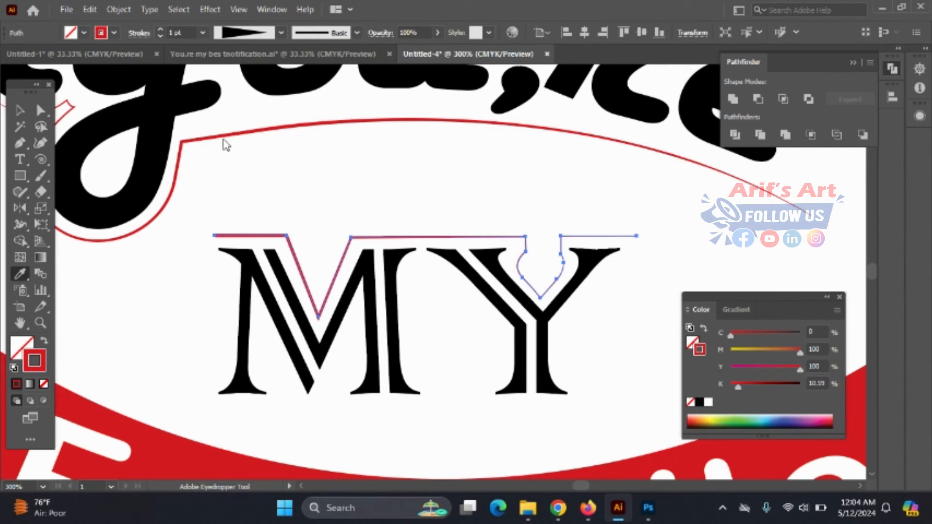
left_click(282, 33)
left_click(245, 81)
key("v")
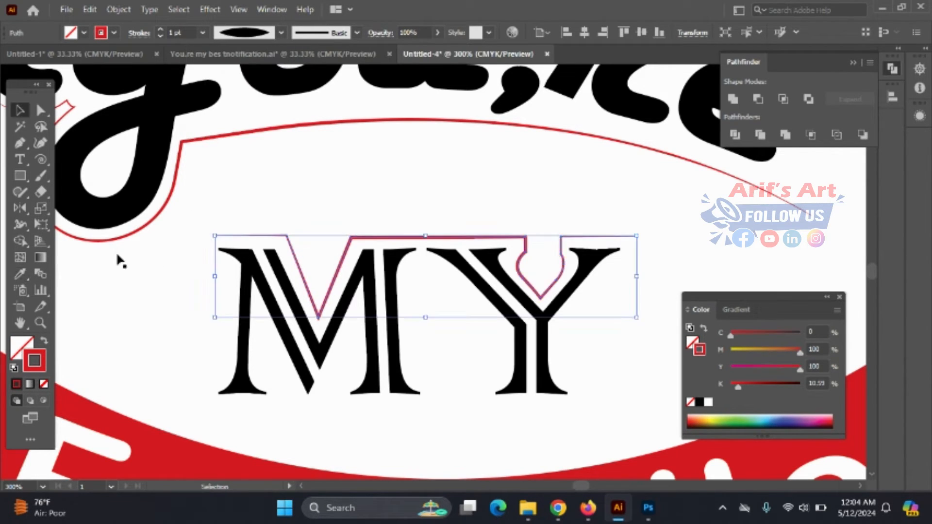
left_click(119, 261)
key("ctrl+0")
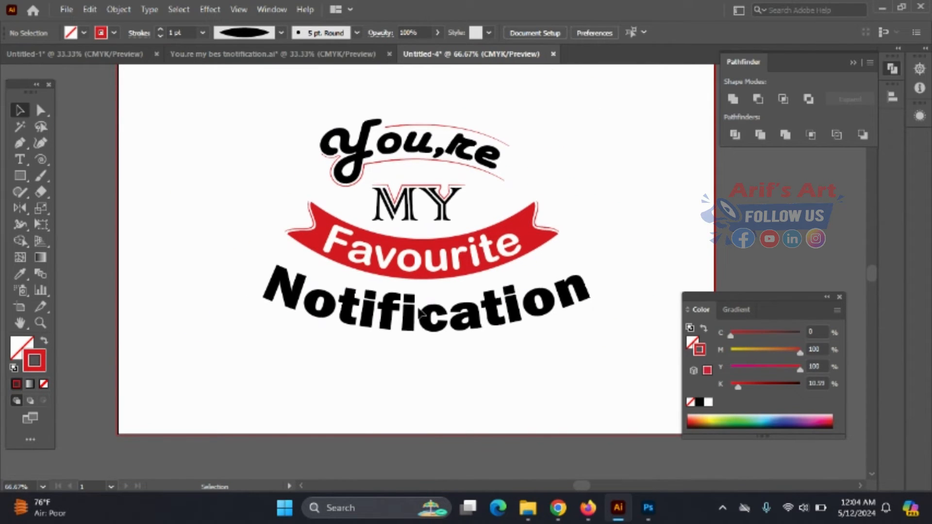
- Offset the path of "Notification" by 4.3313 px with round joins
key("ctrl+plus")
left_click(467, 294)
left_click_drag(483, 298, 483, 306)
left_click(118, 9)
mouse_move(204, 337)
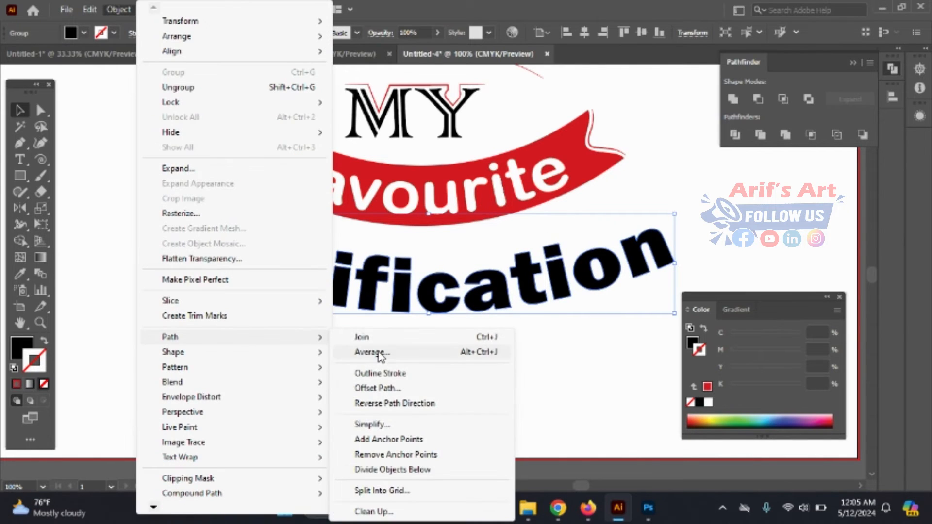
left_click(384, 388)
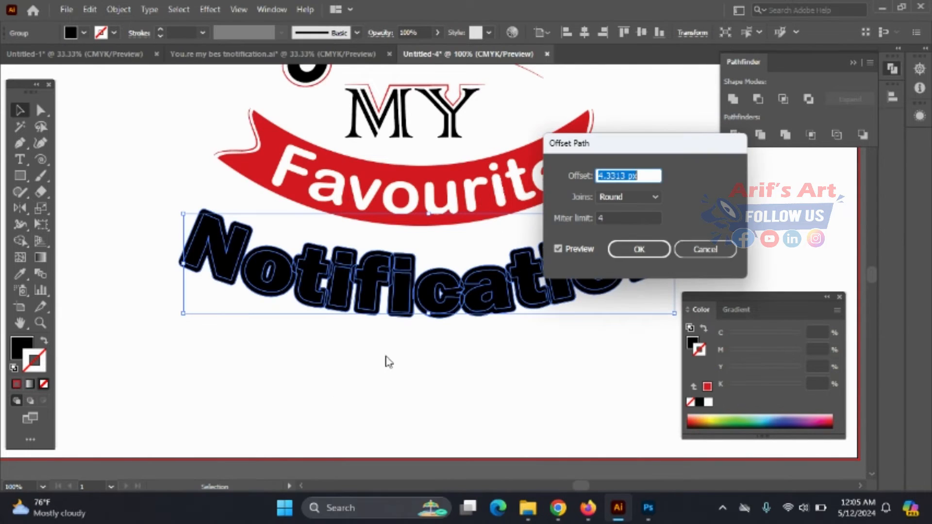
left_click(639, 249)
- Fill the offset shapes around "Notification" with white and deselect them
double_click(24, 350)
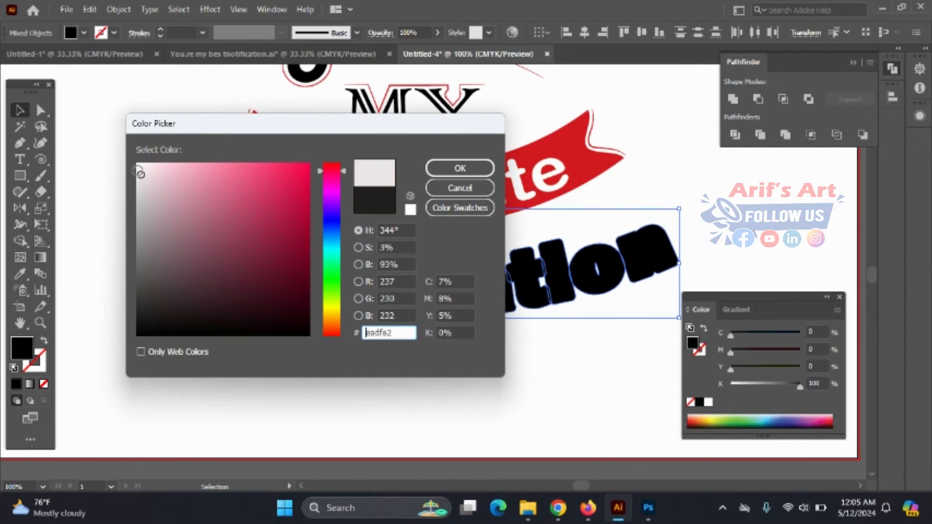
left_click(460, 168)
left_click(418, 383)
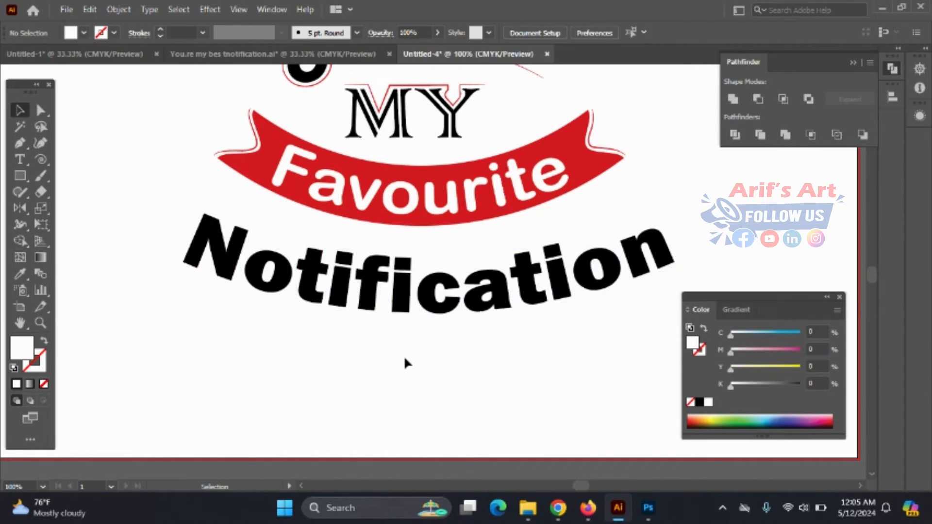
key("ctrl+minus")
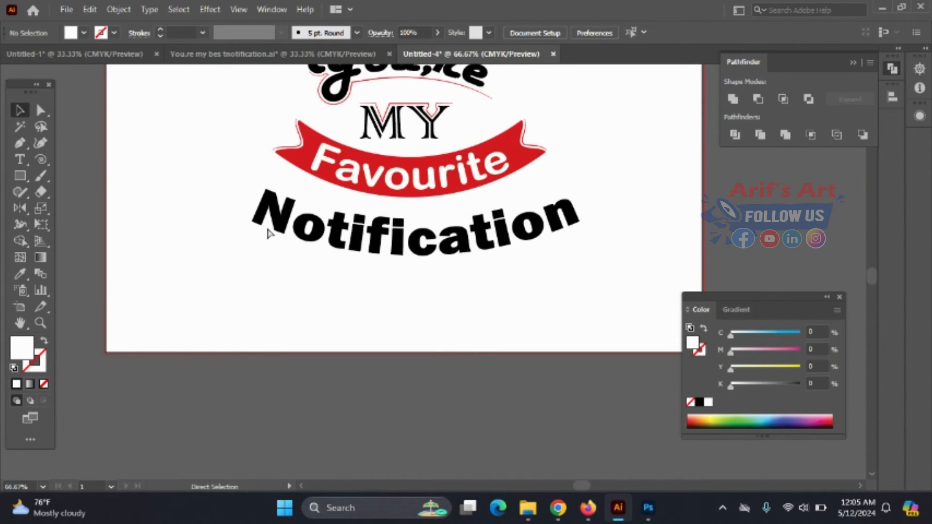
- Fill the offset shape of the "N" in "Notification" with light blue at 28% cyan and align it evenly behind the letter
left_click_drag(269, 234, 329, 226)
left_click(283, 310)
scroll(246, 210, "up", 4)
left_click(298, 207)
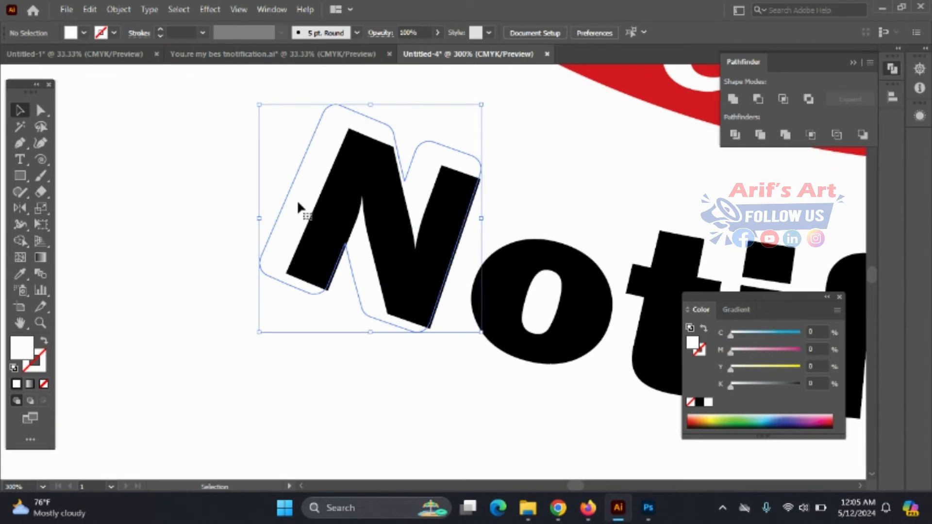
mouse_move(731, 335)
left_mouse_down()
mouse_move(748, 336)
mouse_move(734, 336)
left_mouse_up()
left_click(216, 302)
left_click(295, 227)
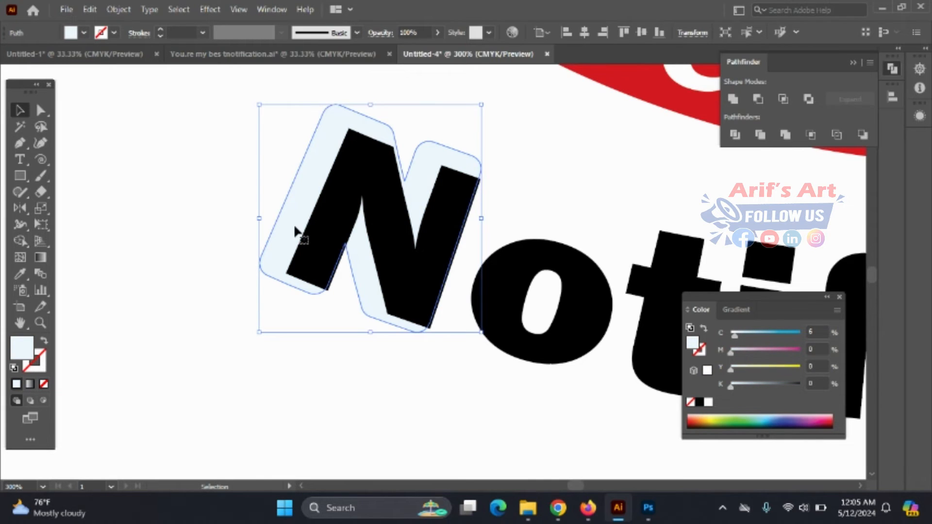
left_click(750, 333)
left_click(551, 365)
left_click_drag(285, 246, 301, 254)
scroll(195, 346, "down", 3)
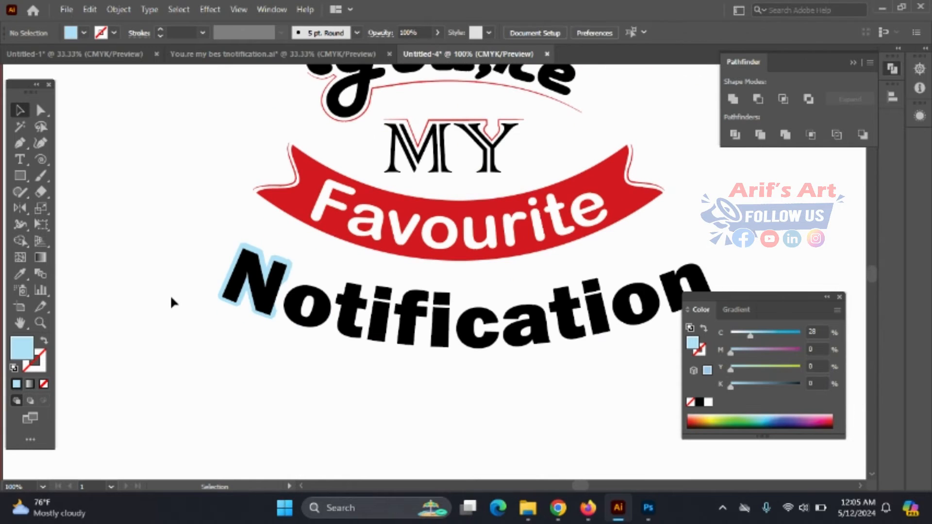